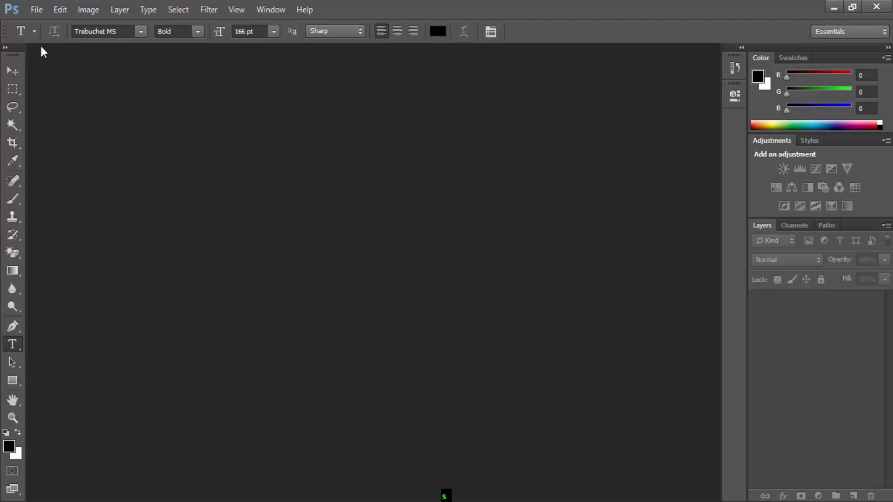
Step: Create a blank white 1250×800 px document at 72 ppi
click(37, 9)
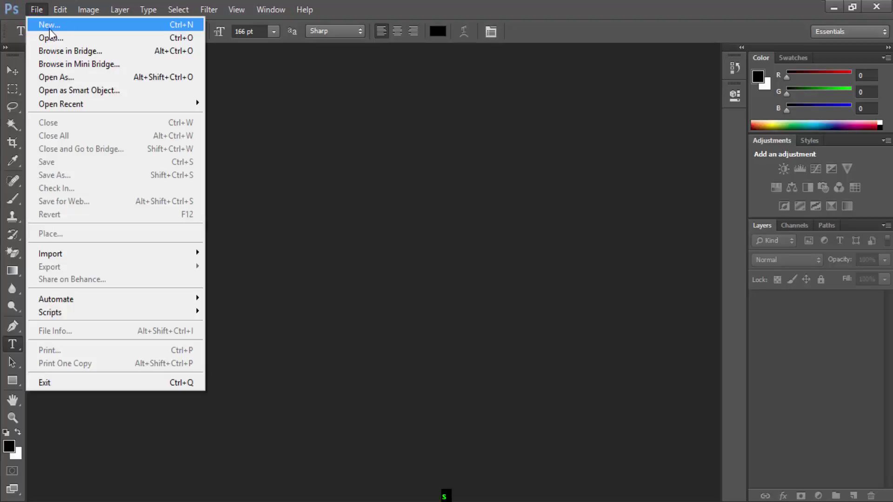
click(73, 26)
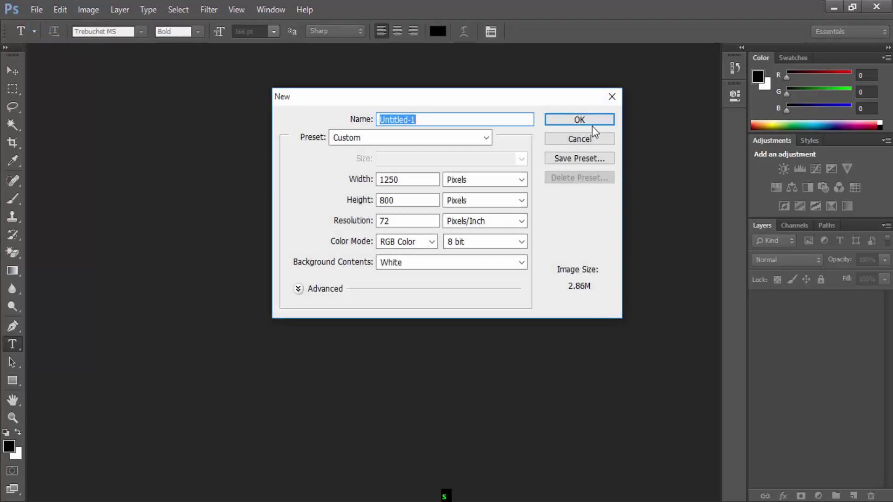
click(588, 119)
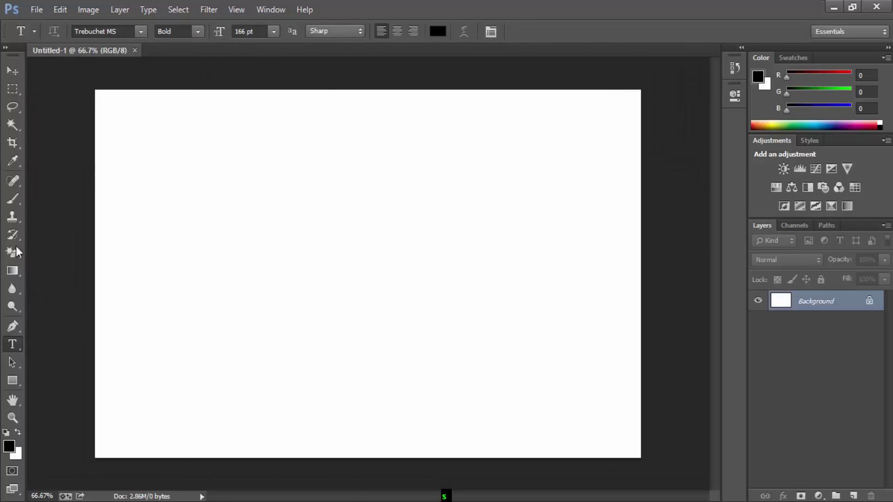
click(179, 263)
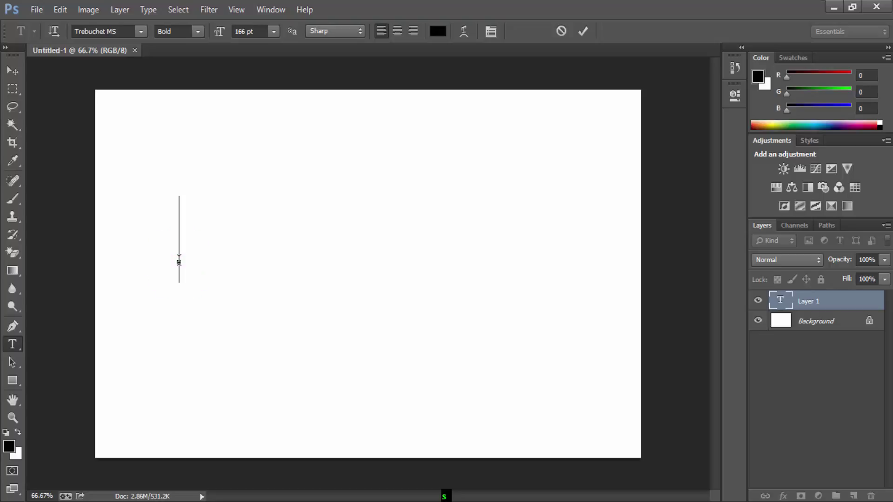
Step: Type a bold capital I and give it a red outside stroke
text(I)
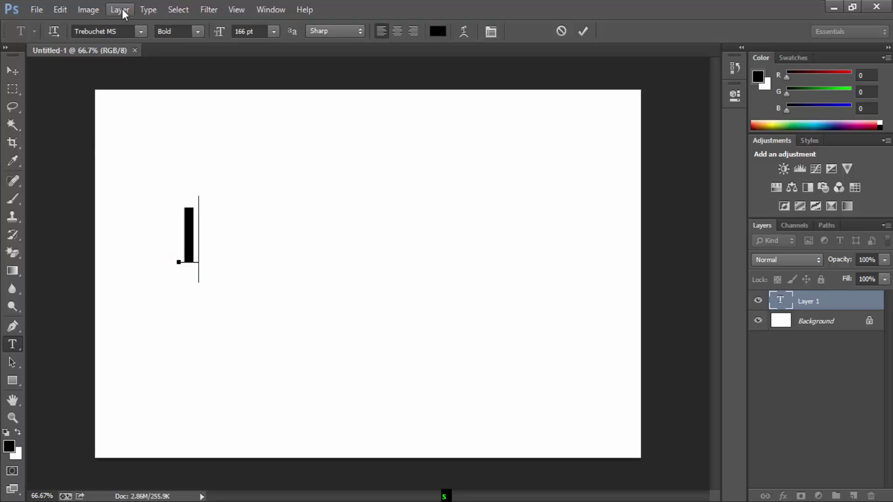
click(122, 9)
mouse_move(137, 97)
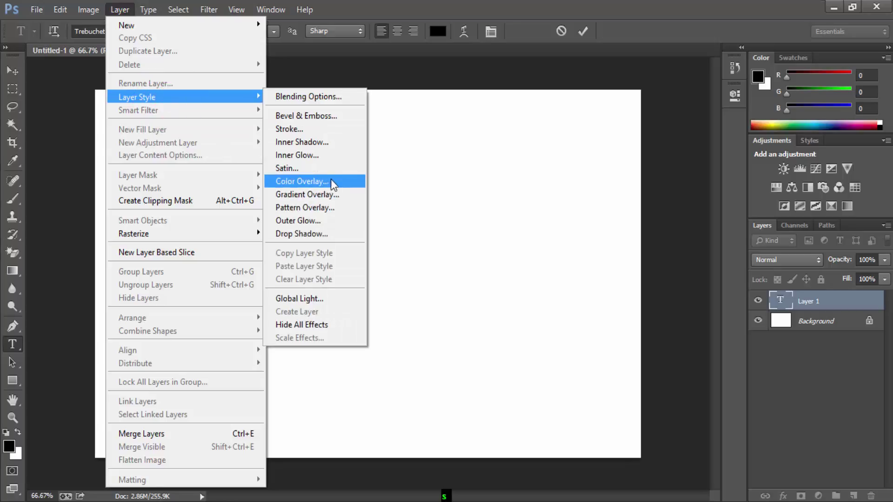
click(325, 130)
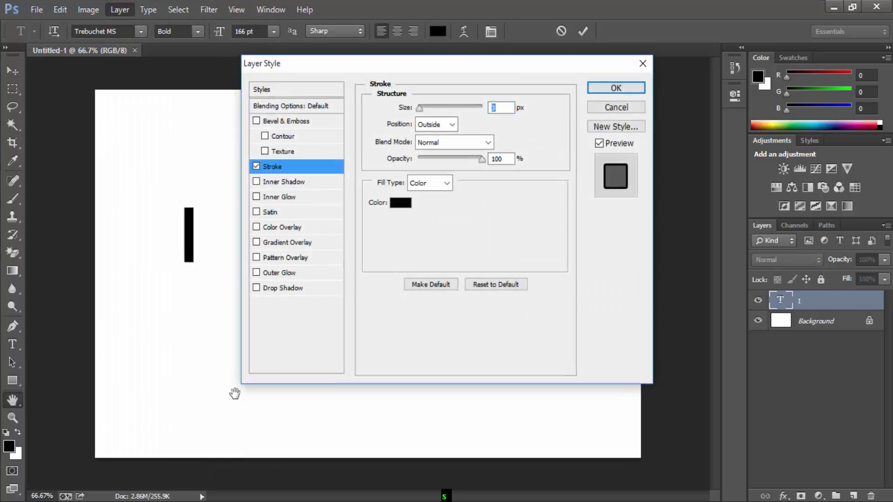
click(401, 203)
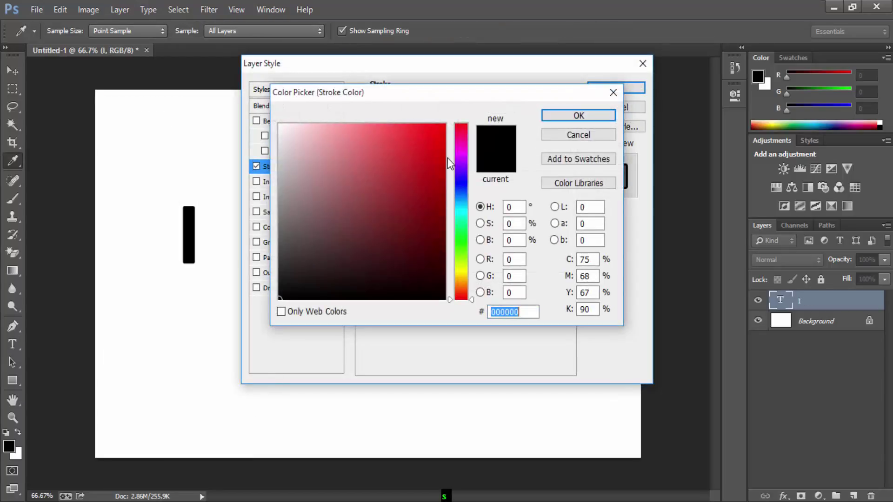
click(441, 129)
click(578, 114)
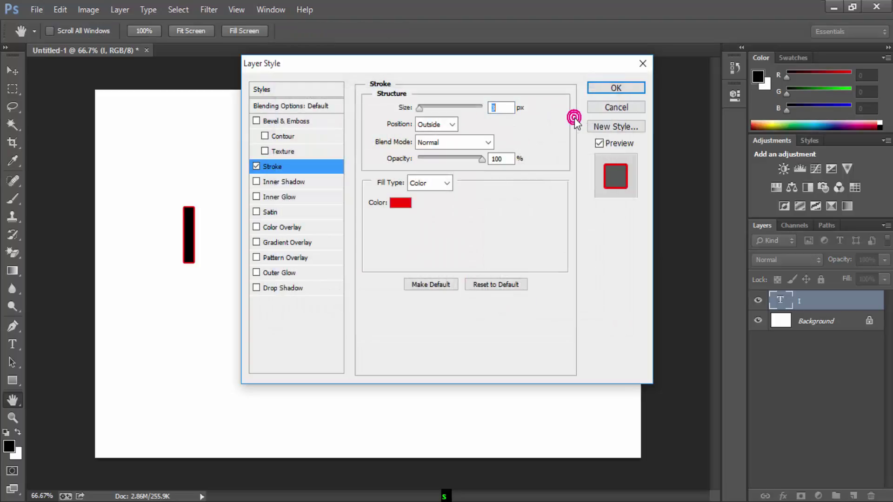
click(638, 90)
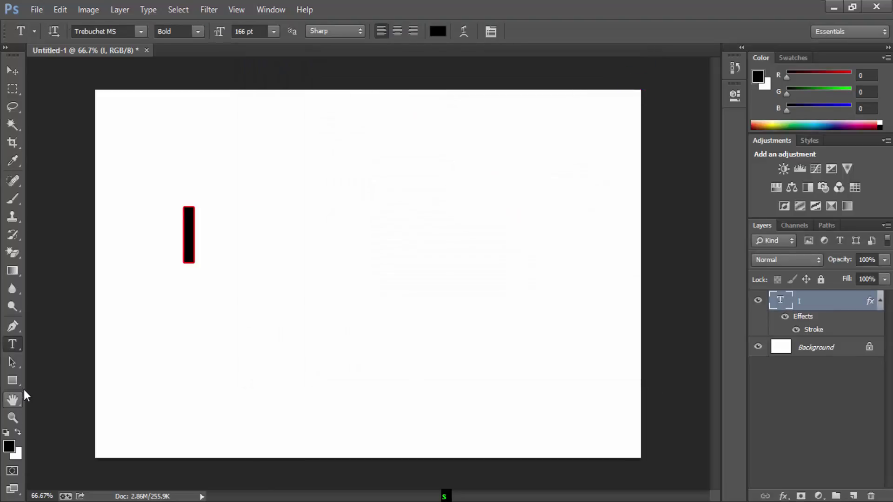
Step: Add an L text layer right of the I with a red outside stroke
click(12, 364)
click(18, 344)
click(212, 242)
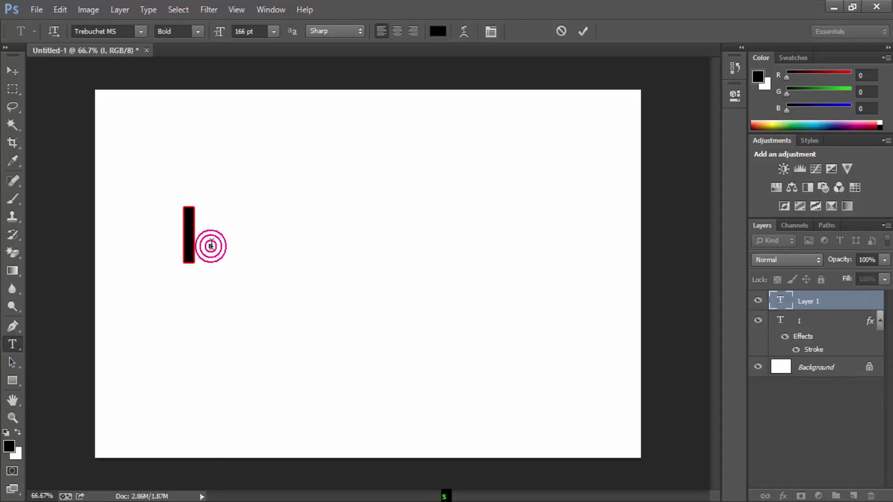
text(L)
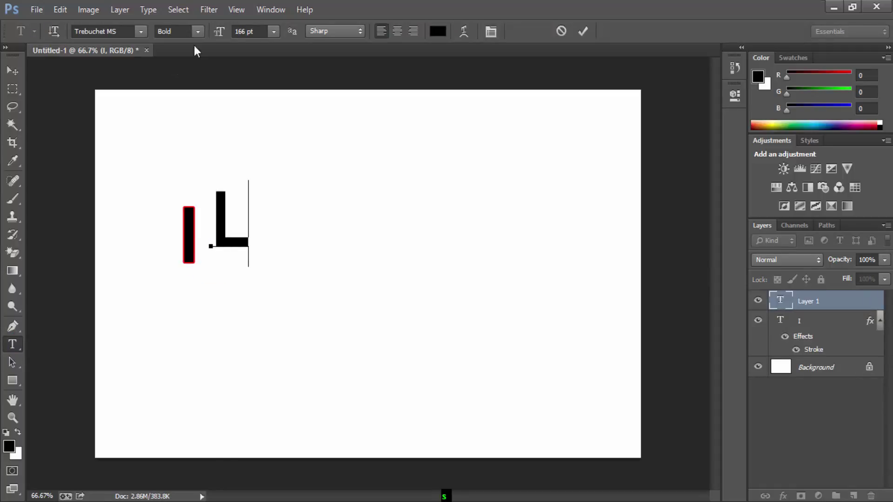
click(147, 10)
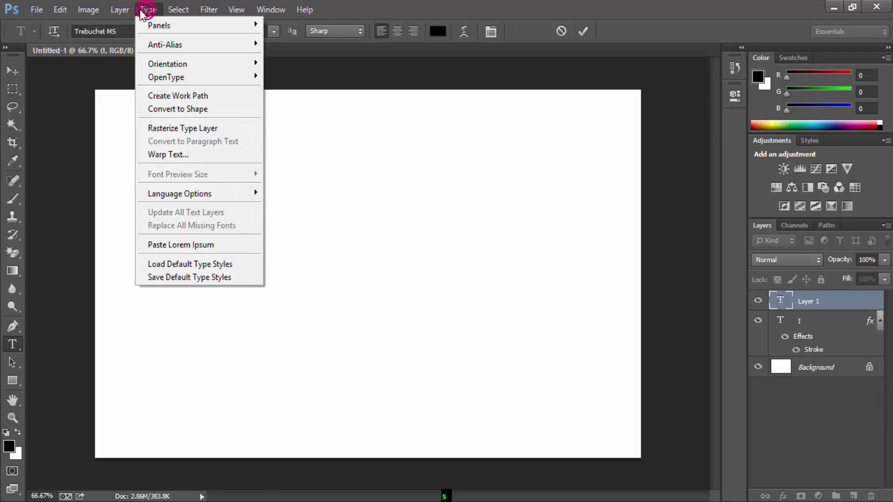
click(166, 96)
click(306, 129)
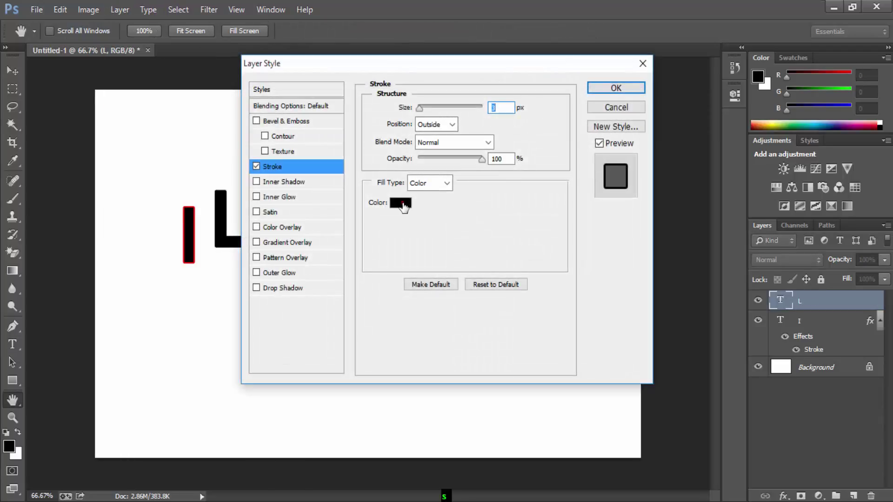
click(401, 203)
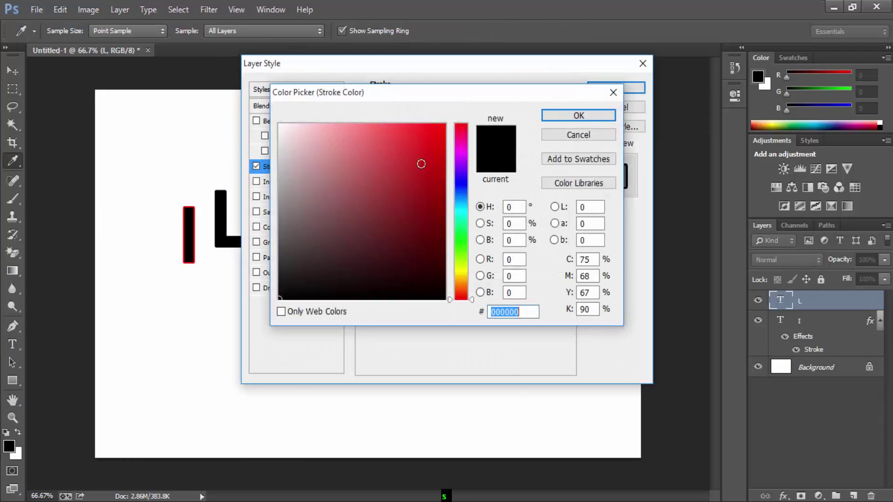
click(440, 130)
click(570, 118)
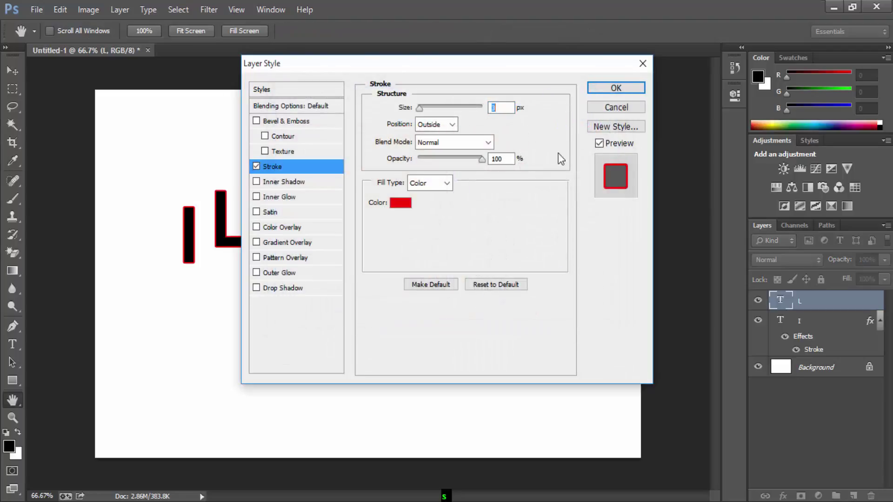
click(614, 88)
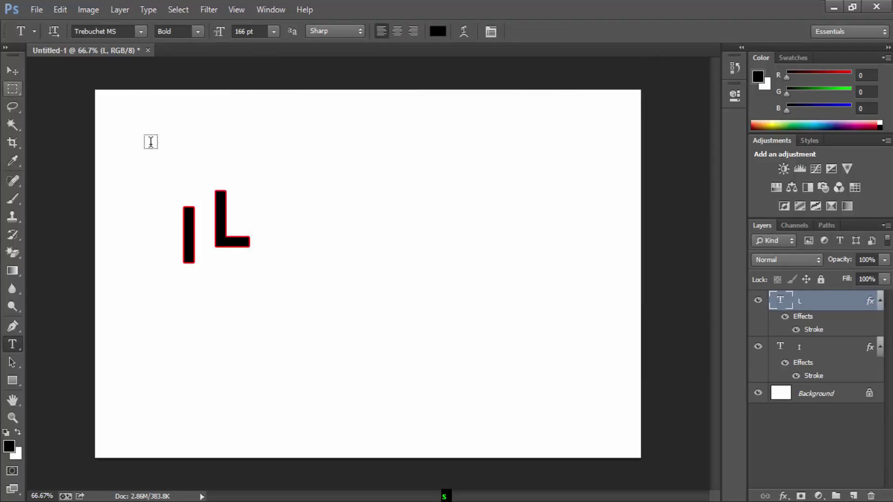
Step: Nudge the L with the arrow keys so it lines up with the I
drag(203, 205, 315, 211)
click(11, 69)
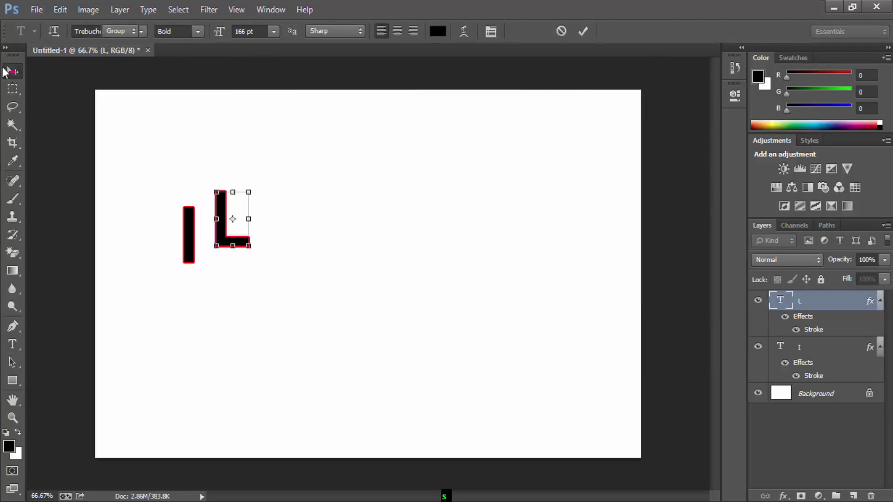
key(Down)
key(Down)
key(Down)
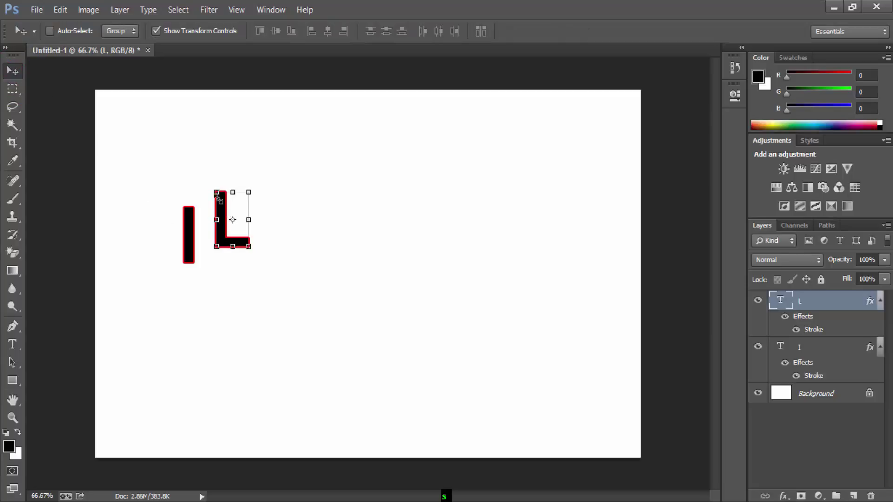
key(Down)
key(Down)
key(Down)
key(Down)
key(Down)
key(Down)
key(Down)
key(Down)
key(Down)
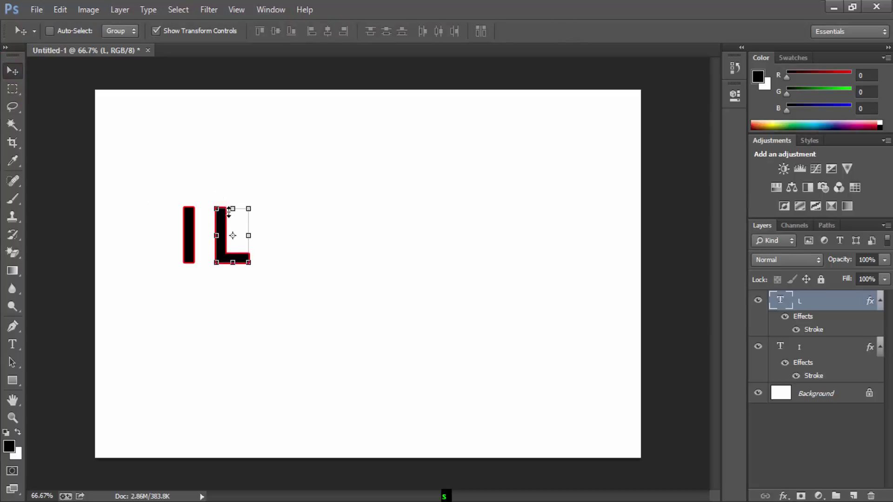
key(Up)
key(Up)
key(Up)
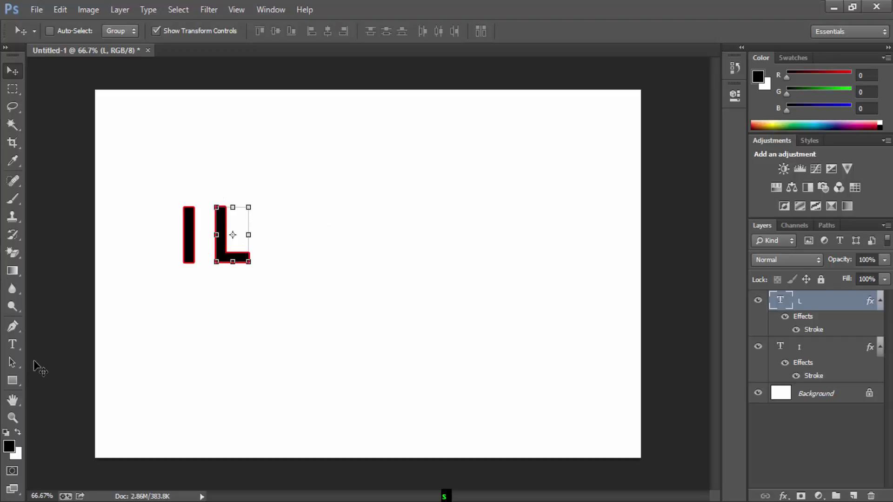
Step: Give the O layer a red outside stroke
click(14, 362)
click(40, 310)
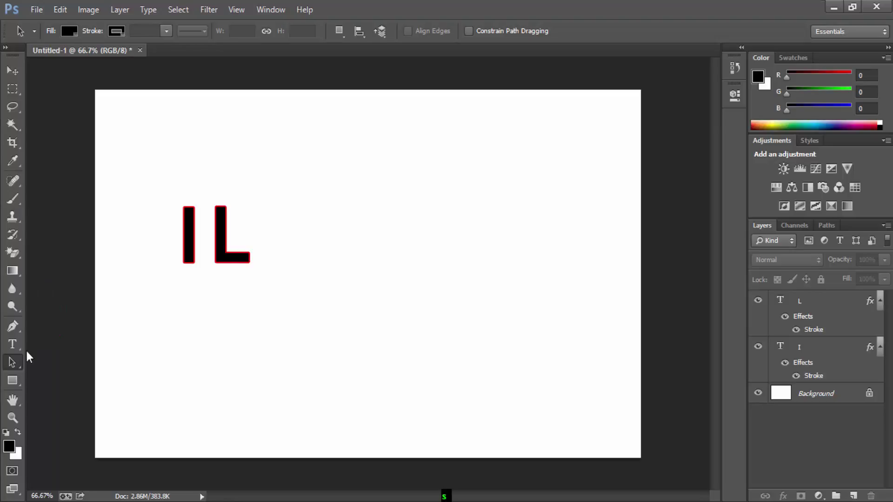
text(O)
click(122, 9)
mouse_move(137, 97)
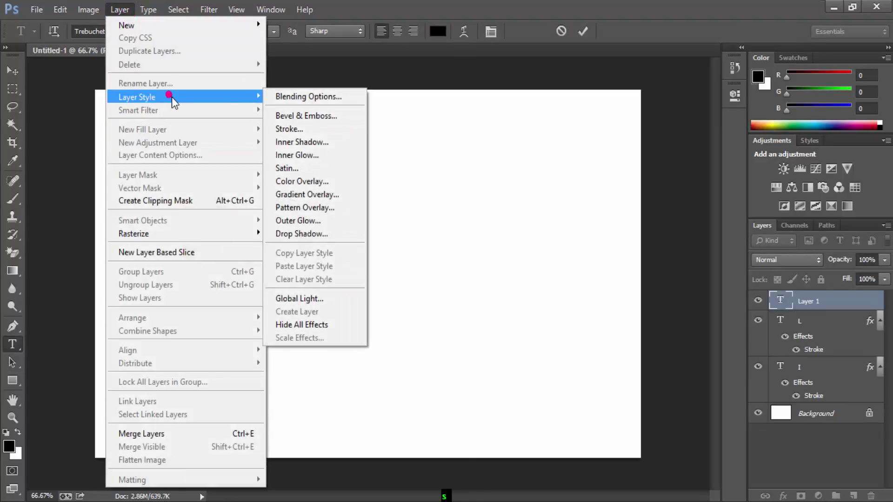
click(300, 126)
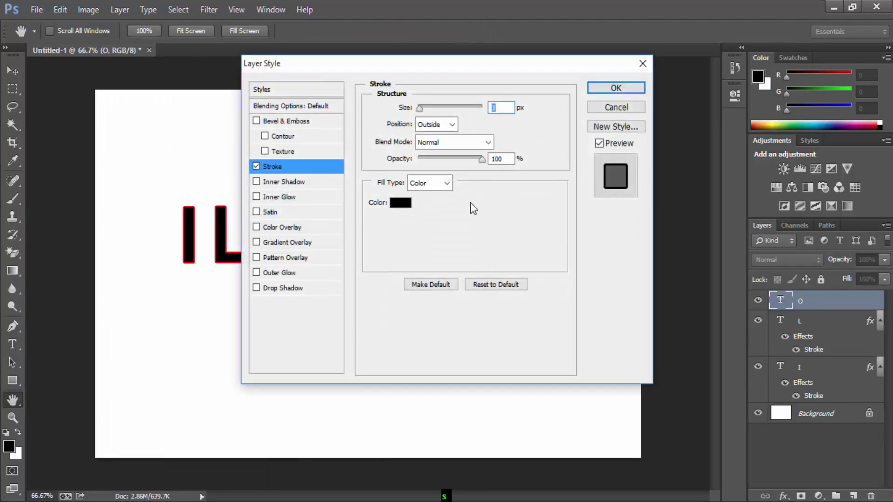
click(401, 205)
click(425, 138)
click(548, 119)
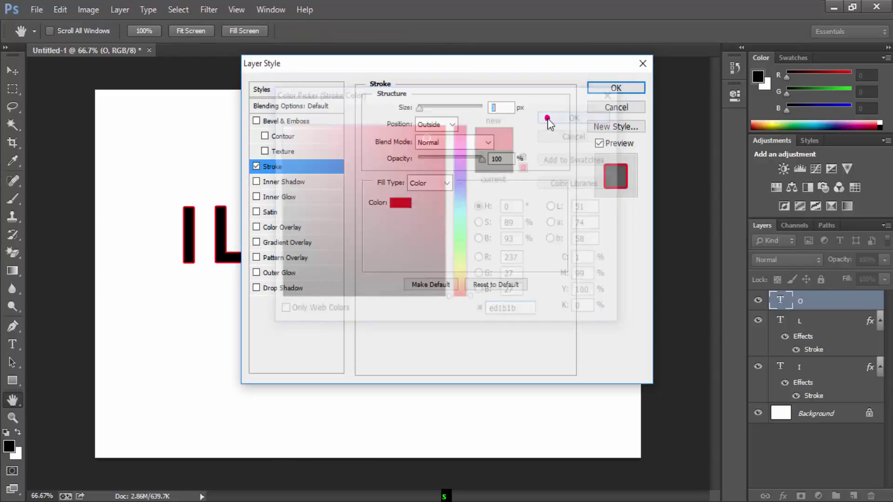
click(624, 88)
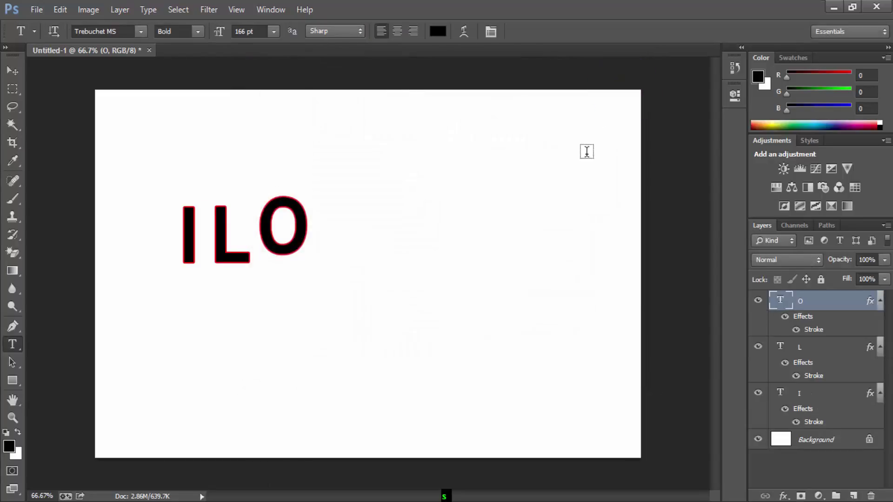
Step: Nudge the O down so it sits level with the I and L
click(16, 75)
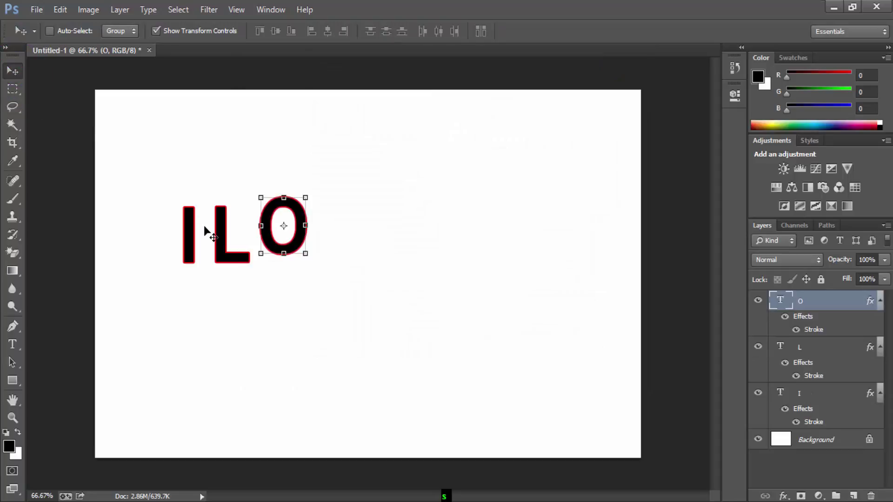
key(Down)
key(Down)
key(Down)
key(Down)
key(Down)
key(Down)
key(Down)
key(Down)
key(Down)
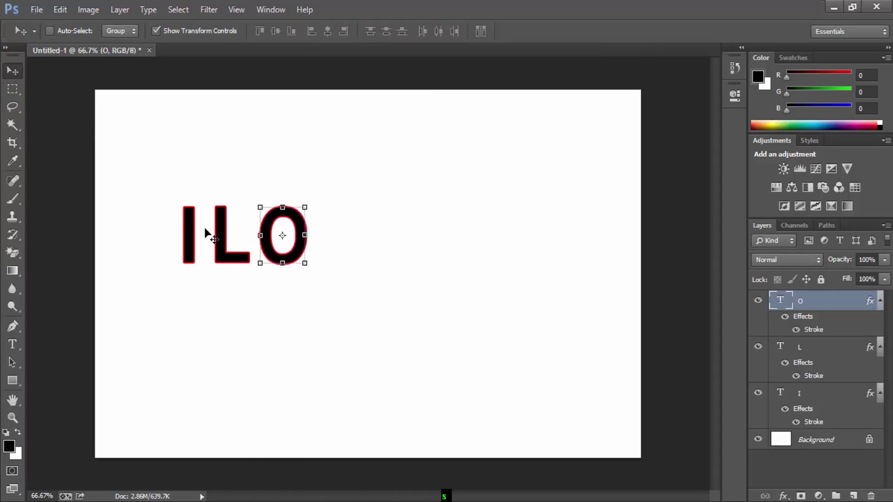
key(Left)
key(Left)
key(Left)
key(Down)
key(Down)
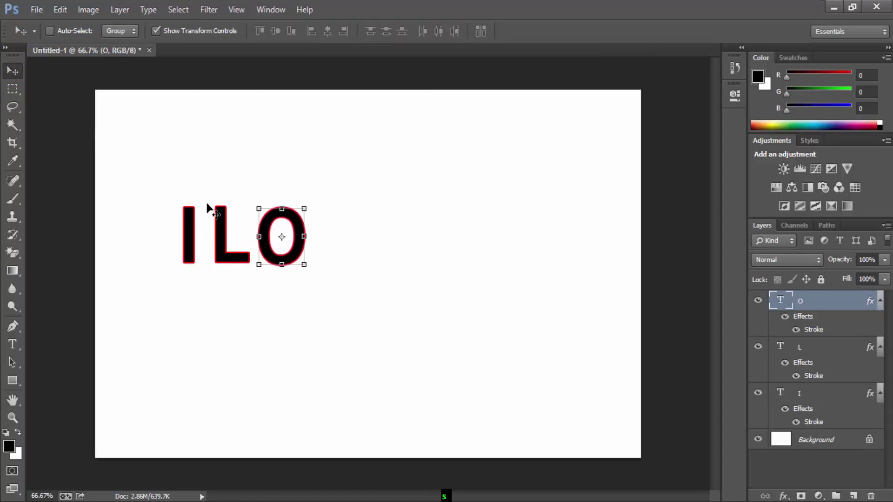
click(19, 361)
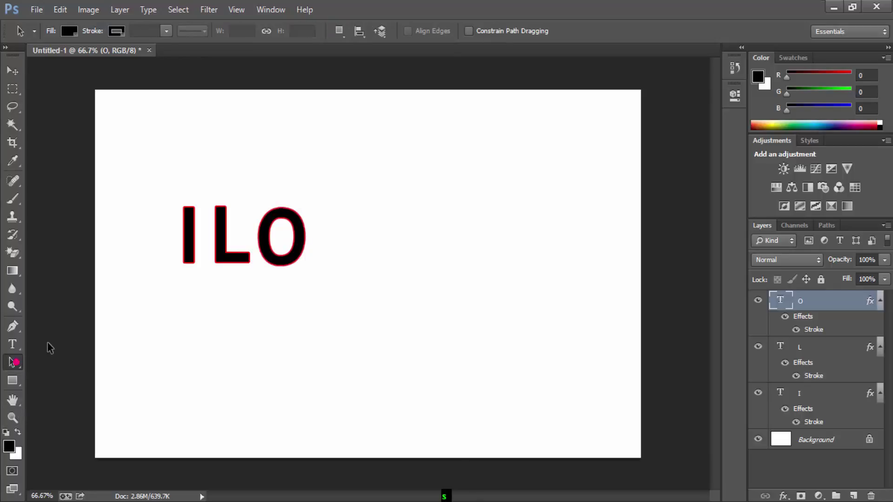
click(48, 342)
click(12, 344)
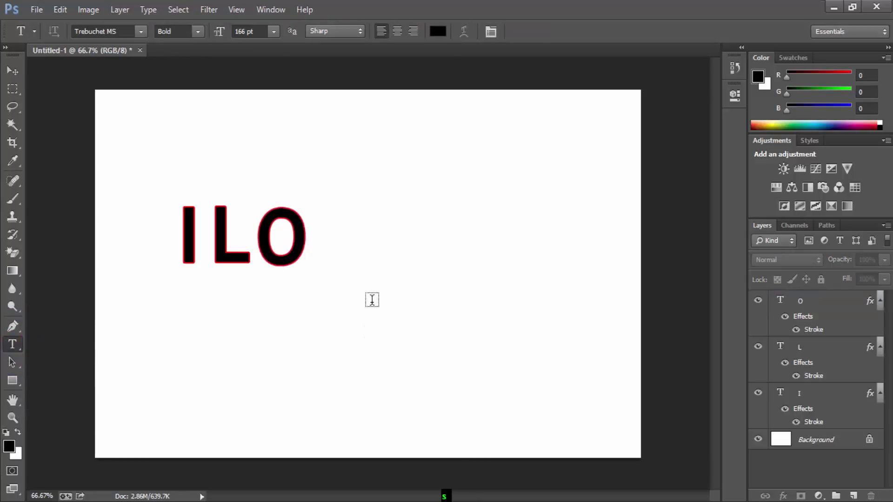
Step: Type a V right of the O and give it a red outside stroke
click(314, 236)
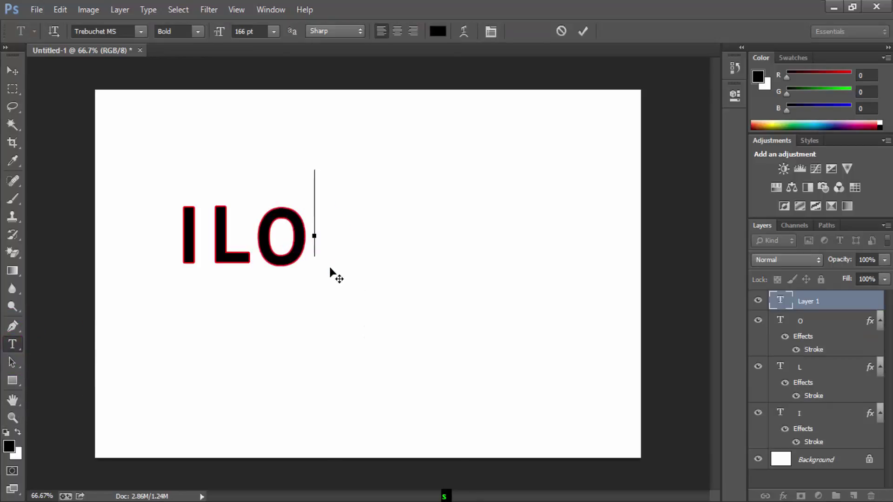
text(V)
click(119, 9)
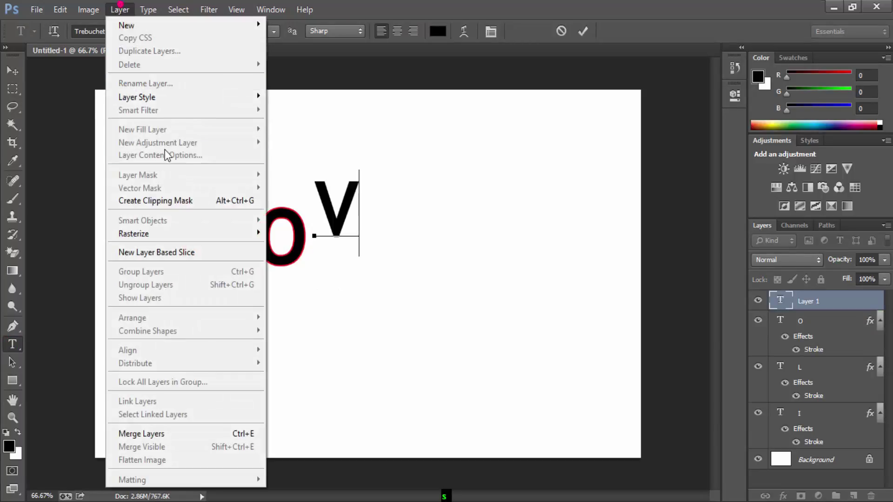
click(189, 98)
click(307, 129)
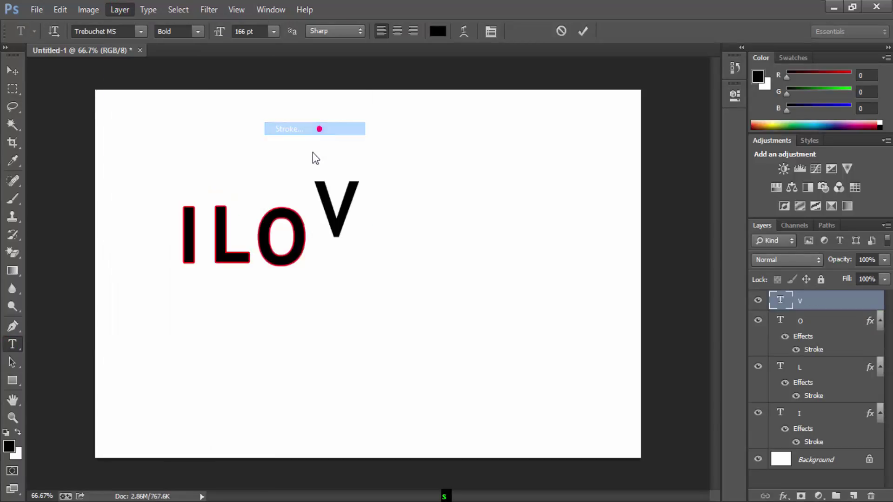
click(401, 203)
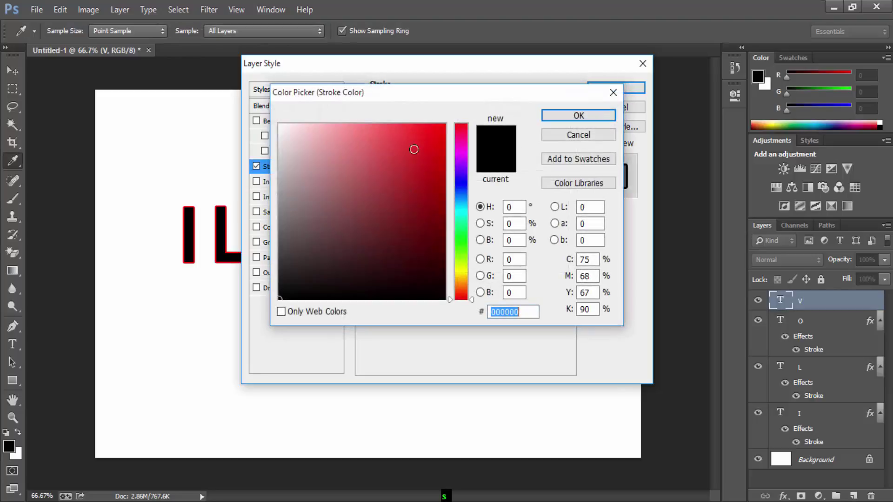
click(430, 131)
click(574, 120)
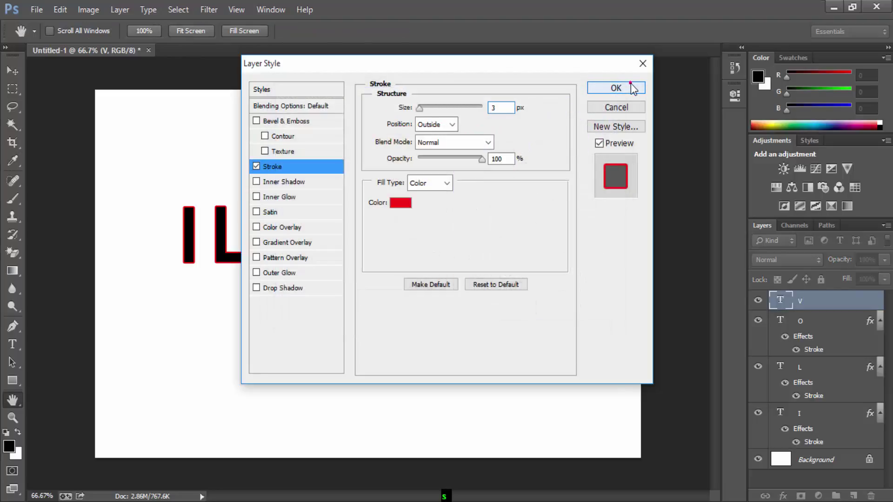
click(609, 88)
Step: Nudge the V down and slightly left to align it with ILO
click(11, 69)
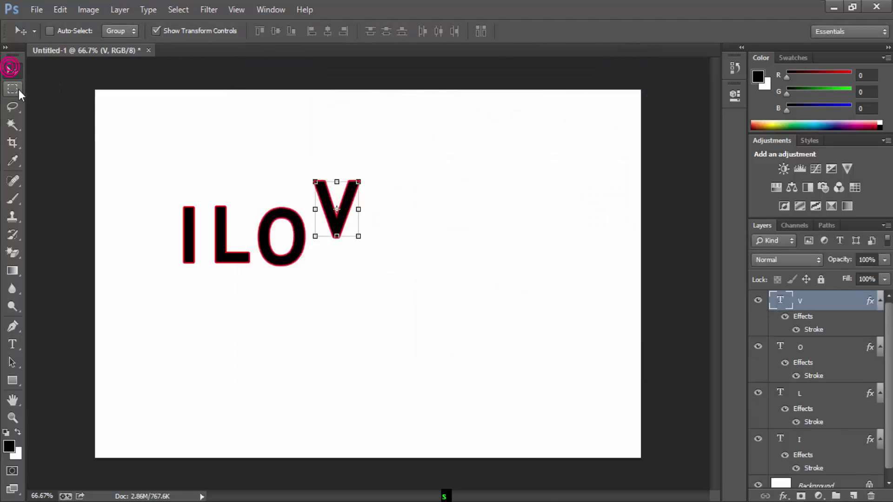
key(shift+Down)
key(shift+Down)
key(shift+Down)
key(shift+Down)
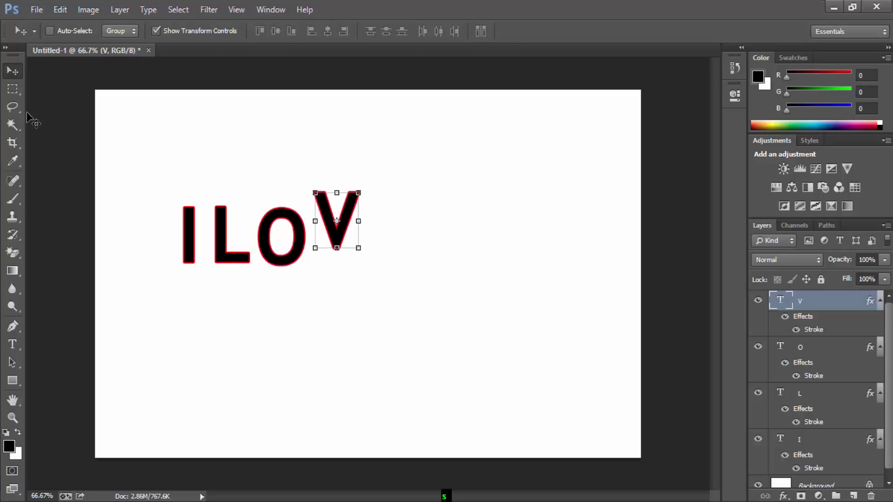
key(shift+Down)
key(shift+Down)
key(shift+Down)
key(shift+Down)
key(shift+Down)
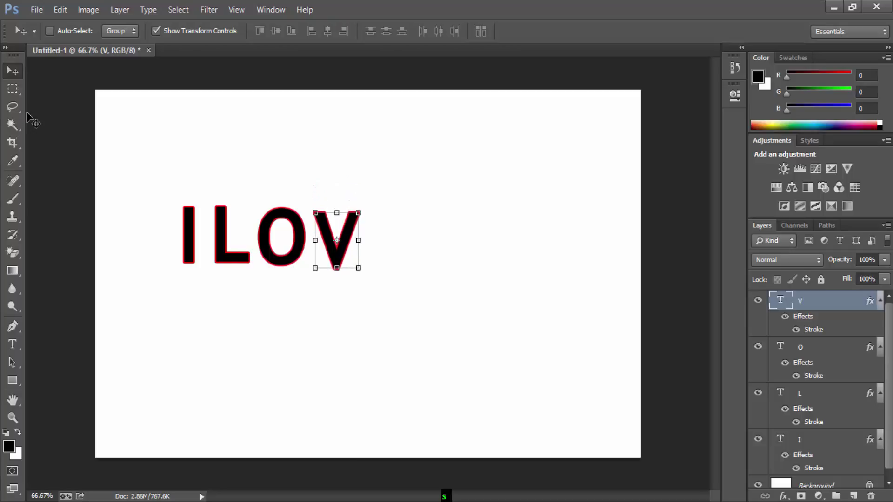
key(shift+Down)
key(Left)
key(Left)
key(Left)
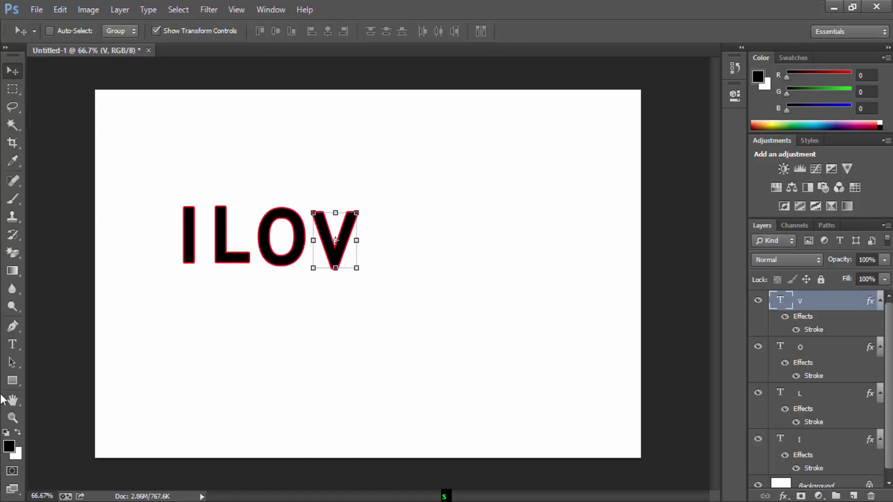
Step: Start a new empty text layer just right of the V
click(12, 363)
click(67, 308)
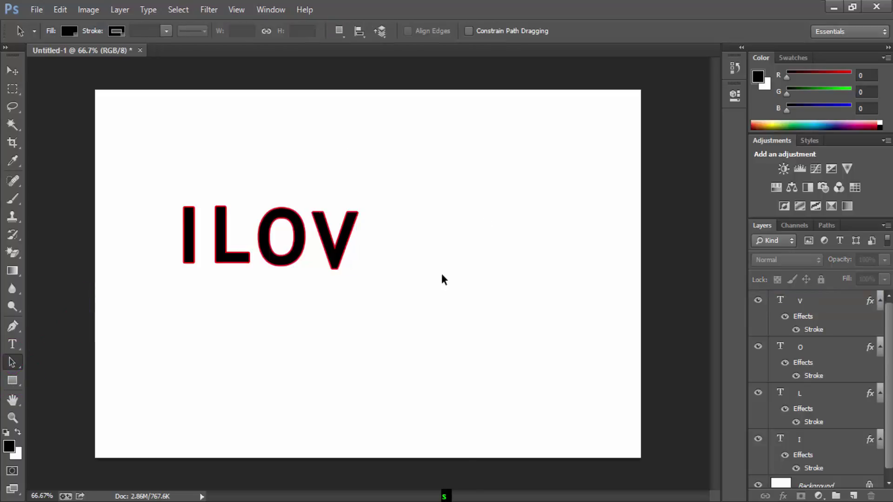
click(12, 344)
click(375, 232)
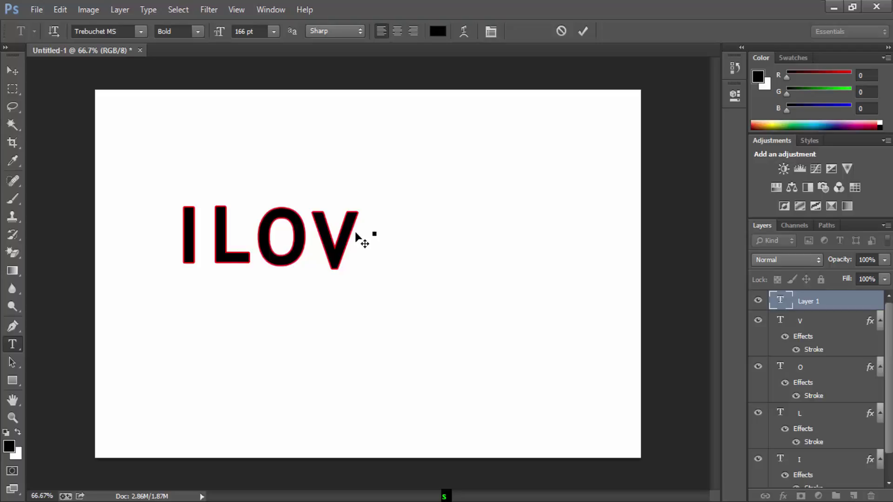
Step: Type an E after the V and give it a red outside stroke
text(E)
click(148, 10)
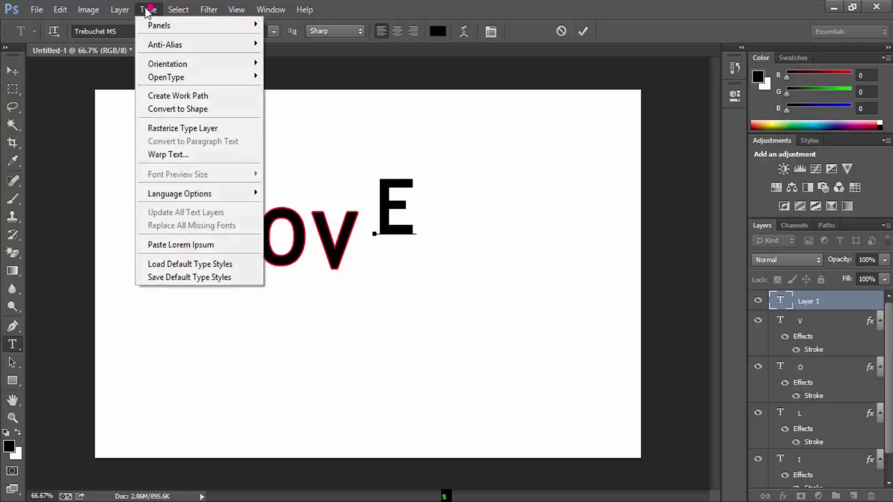
click(128, 12)
click(169, 97)
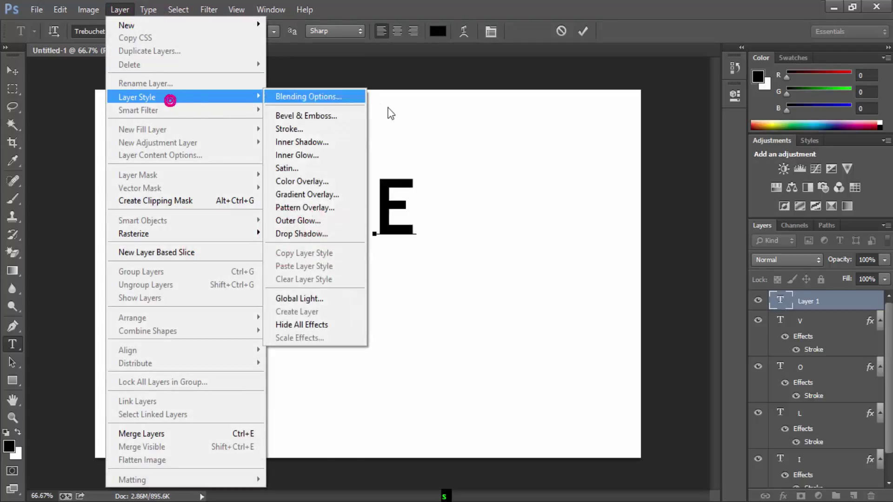
click(327, 128)
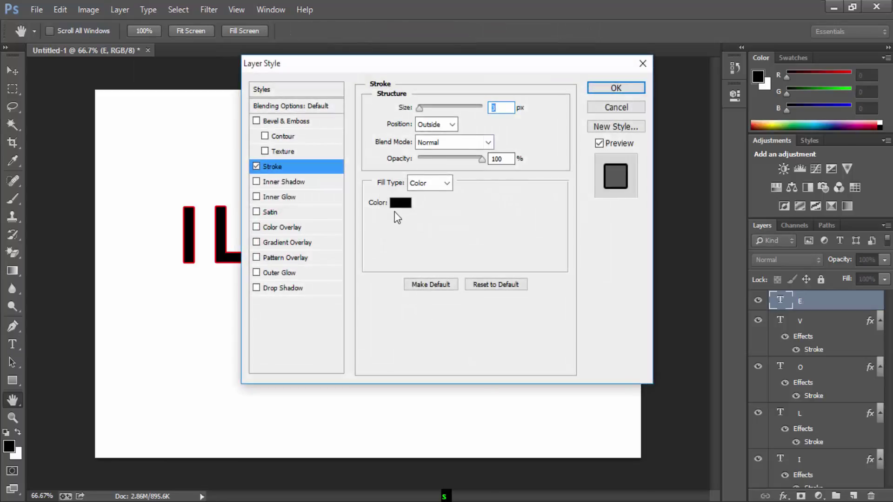
click(397, 202)
click(419, 140)
click(578, 115)
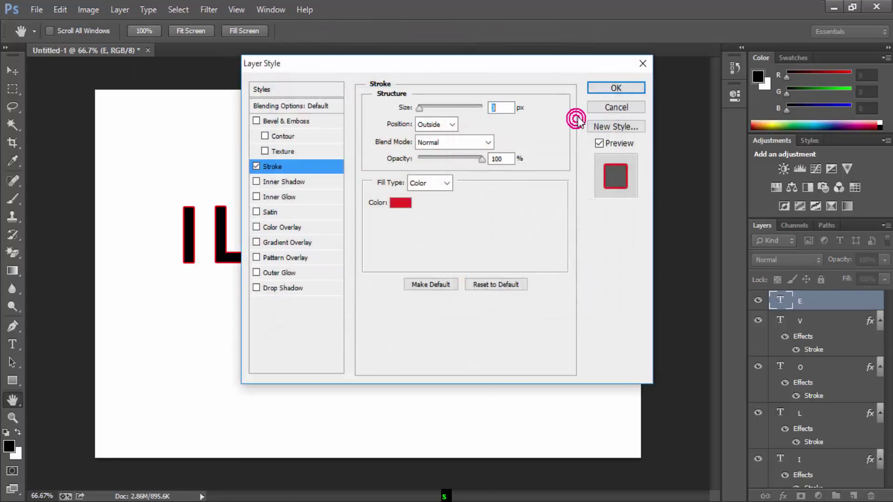
click(608, 88)
Step: Nudge the E down and left so it sits level, close beside the V
click(13, 70)
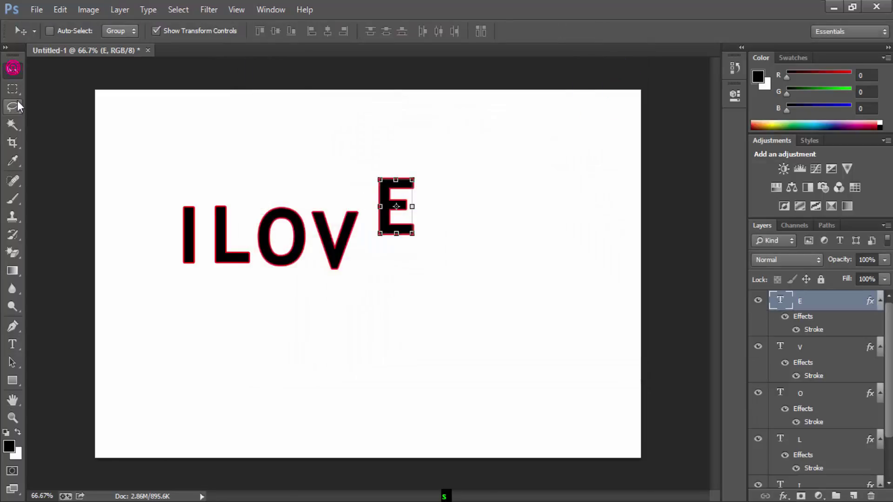
key(shift+Down)
key(shift+Down)
key(shift+Down)
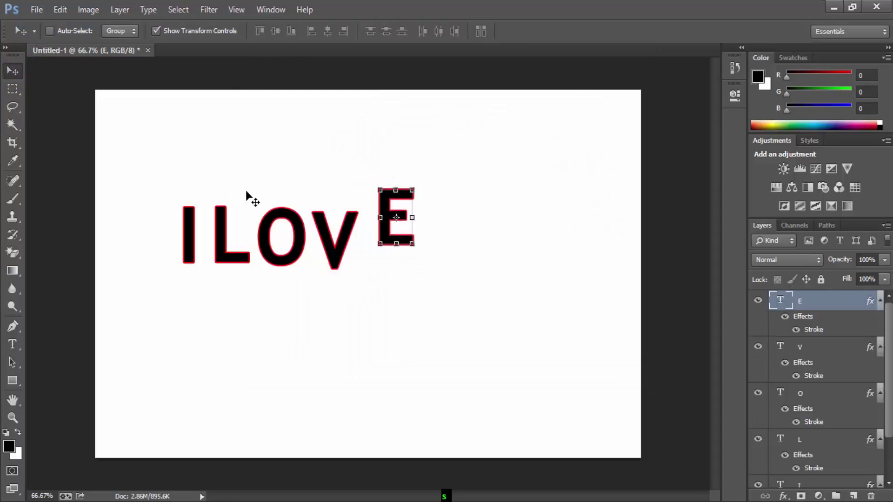
key(shift+Down)
key(shift+Down)
key(shift+Down)
key(shift+Down)
key(shift+Down)
key(shift+Down)
key(shift+Down)
key(shift+Down)
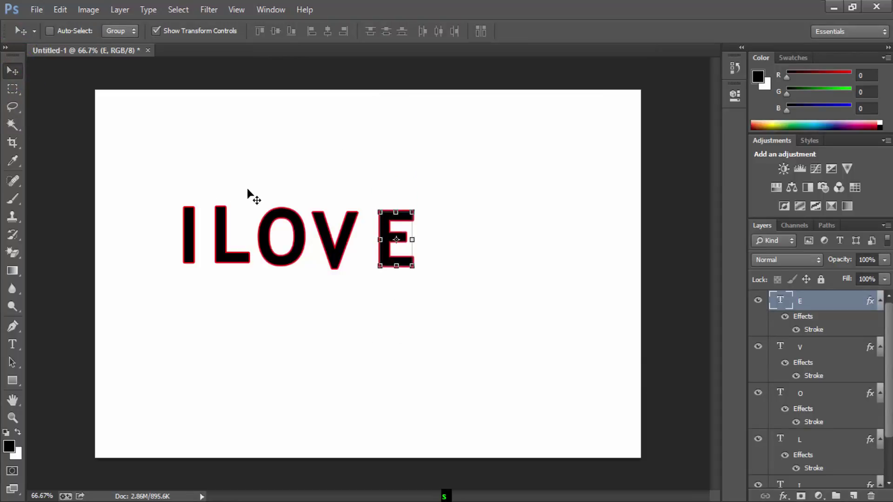
key(shift+Left)
key(shift+Left)
key(shift+Left)
key(shift+Left)
key(Up)
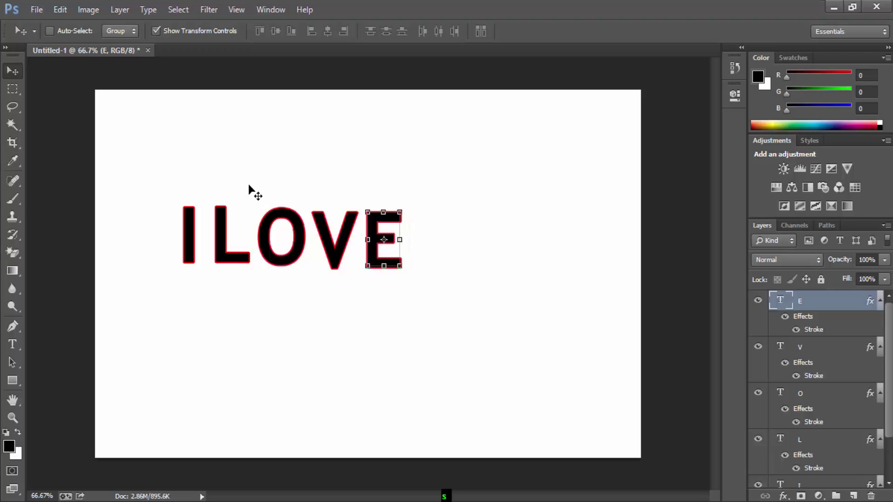
key(Up)
key(Down)
key(Down)
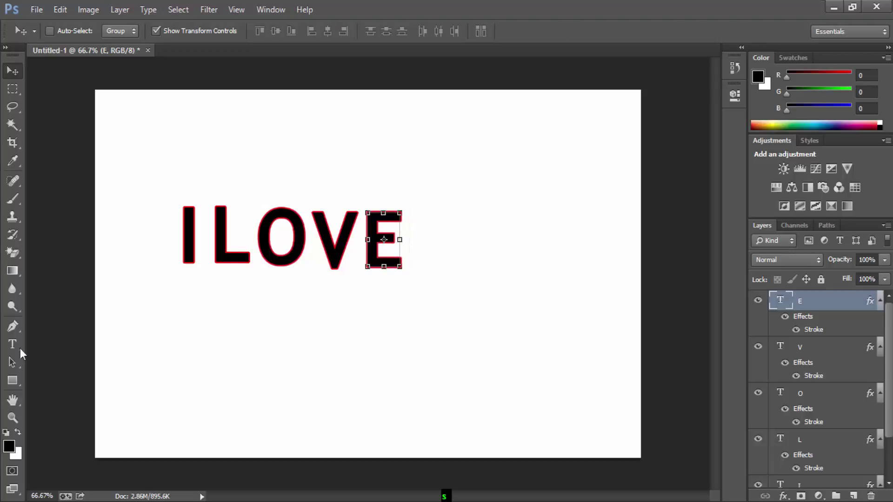
click(14, 345)
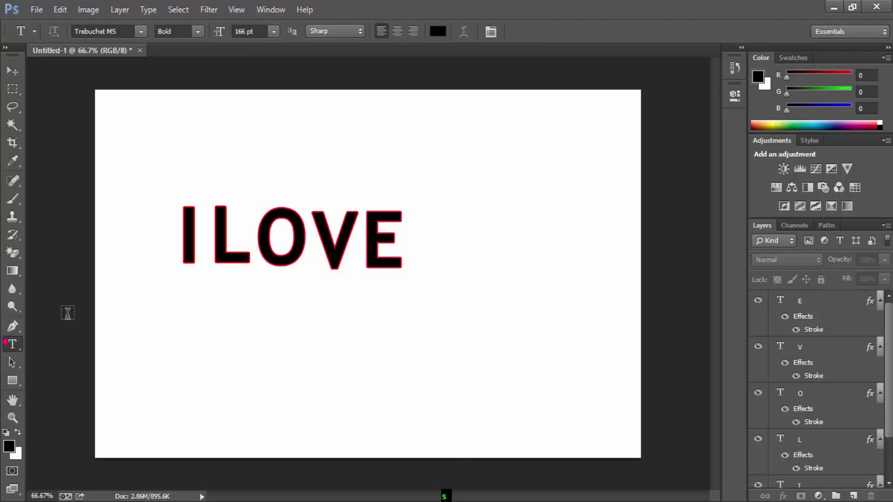
Step: Type a U right of ILOVE and give it a red outside stroke
click(445, 231)
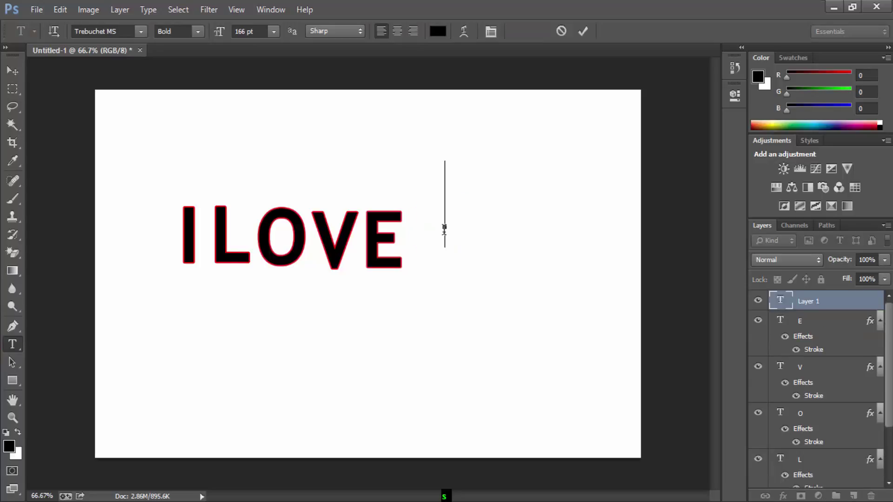
text(U)
click(125, 11)
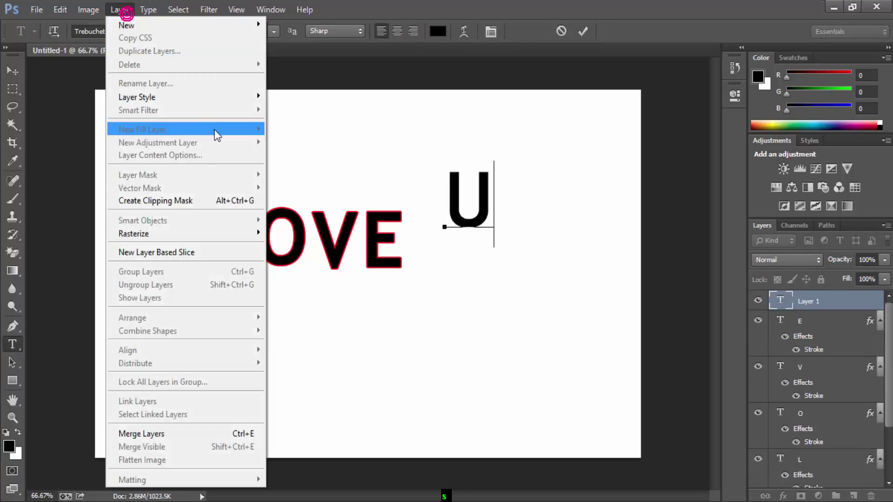
click(284, 130)
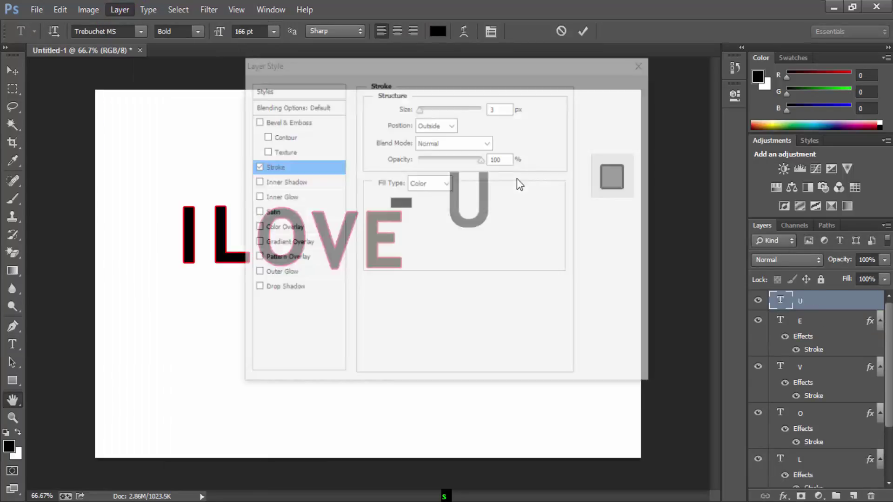
click(404, 202)
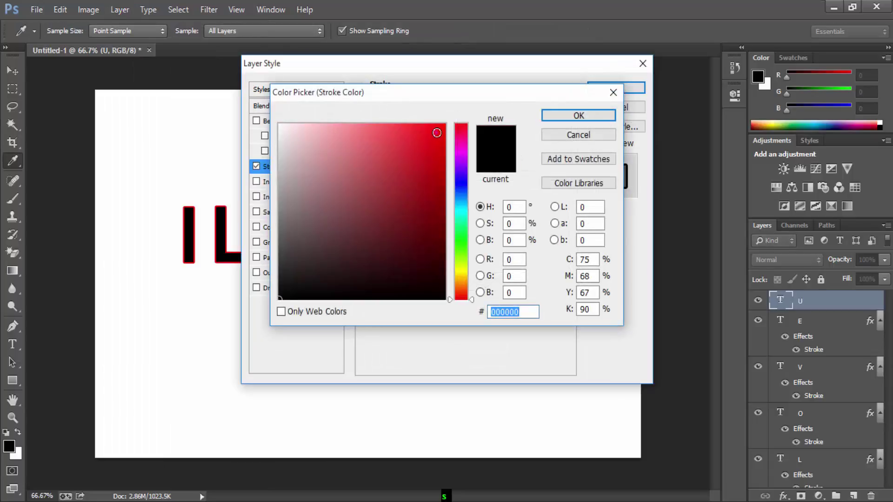
click(437, 133)
click(605, 115)
click(610, 85)
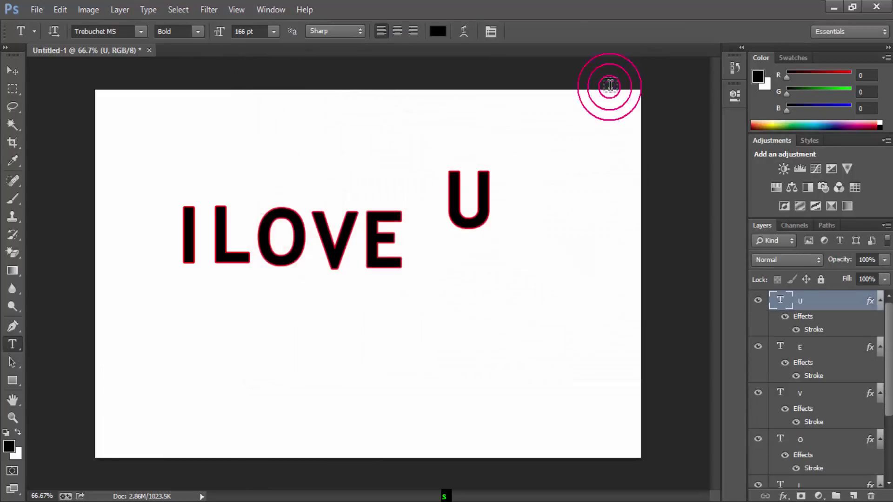
click(12, 71)
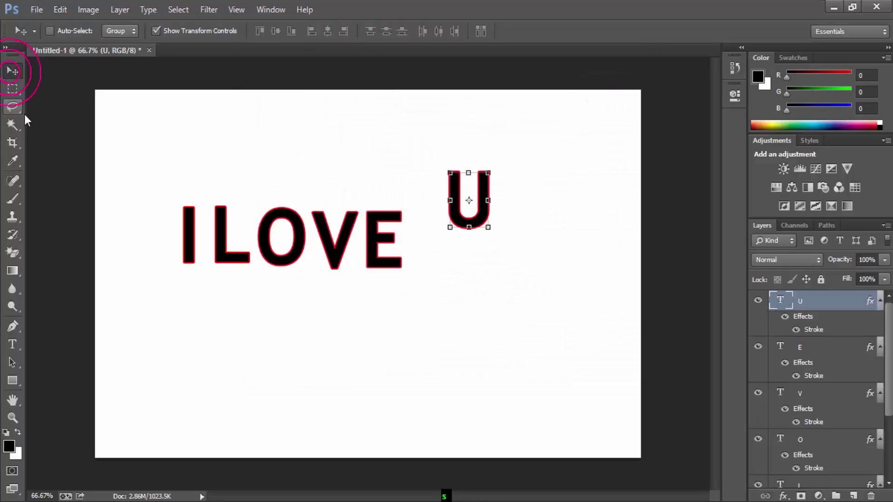
Step: Lower the U with the arrow keys so it sits level with ILOVE
key(Down)
key(Down)
key(Down)
key(Down)
key(Down)
key(Down)
key(Down)
key(Down)
key(Down)
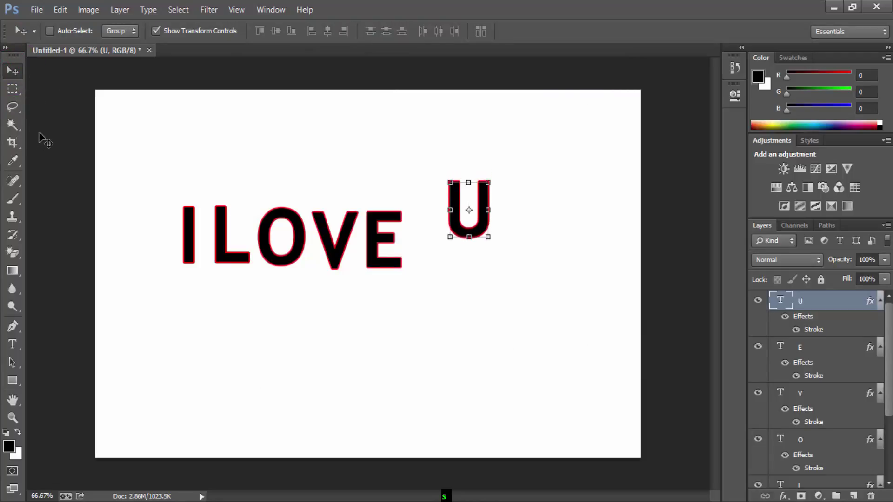
key(Down)
key(Down)
key(Down)
key(Down)
key(Down)
key(Down)
key(Down)
key(Down)
key(Down)
key(Down)
key(Down)
key(Down)
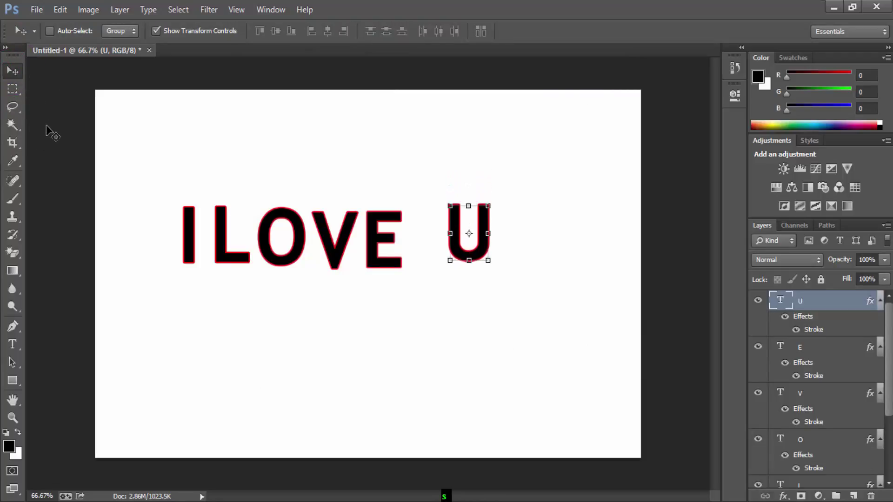
key(Down)
key(Down)
key(Down)
key(Down)
key(Down)
key(Down)
key(Down)
key(Down)
key(Down)
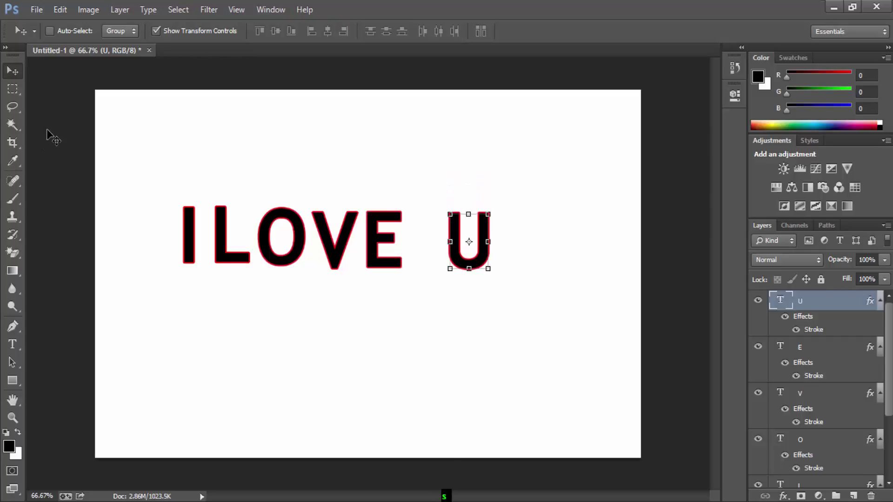
key(Down)
key(Down)
key(Down)
key(Down)
key(Down)
key(Down)
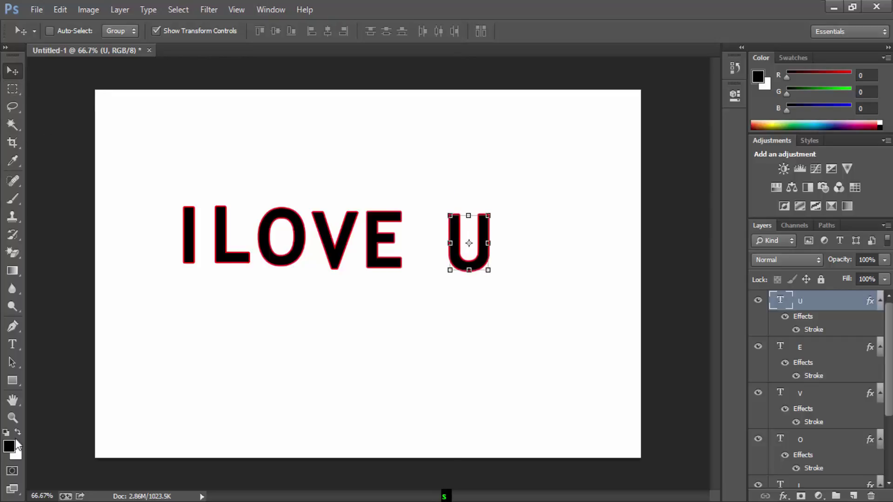
click(12, 363)
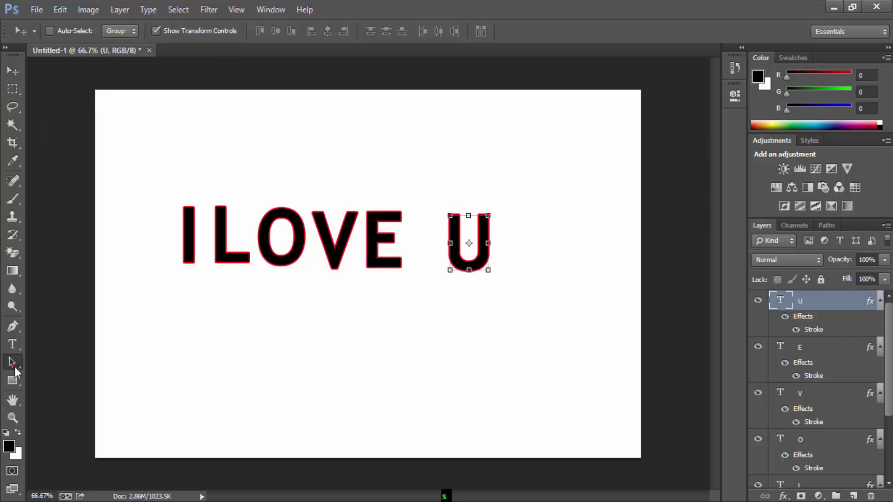
click(50, 344)
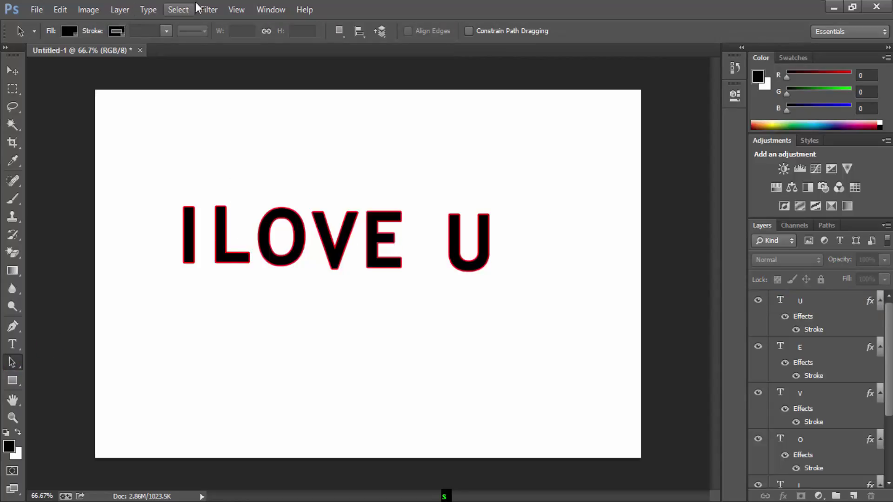
Step: Show the Timeline, create a video timeline, and convert it to frame animation
click(261, 9)
click(283, 364)
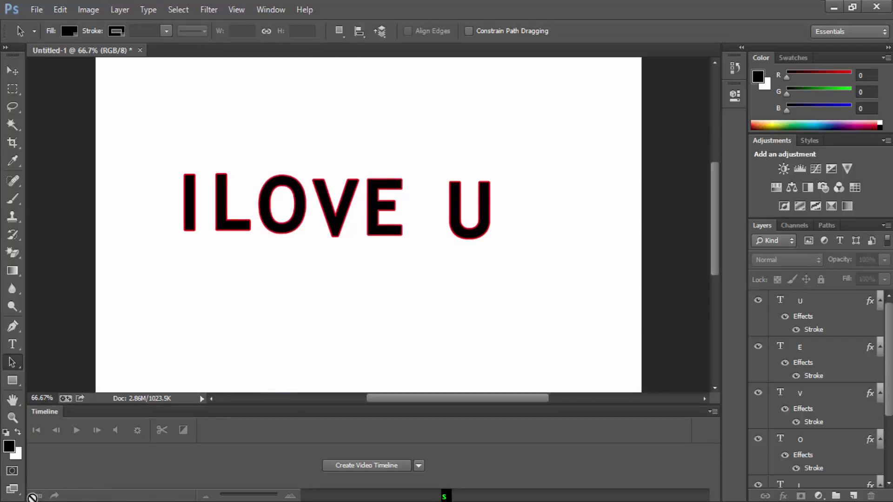
click(383, 464)
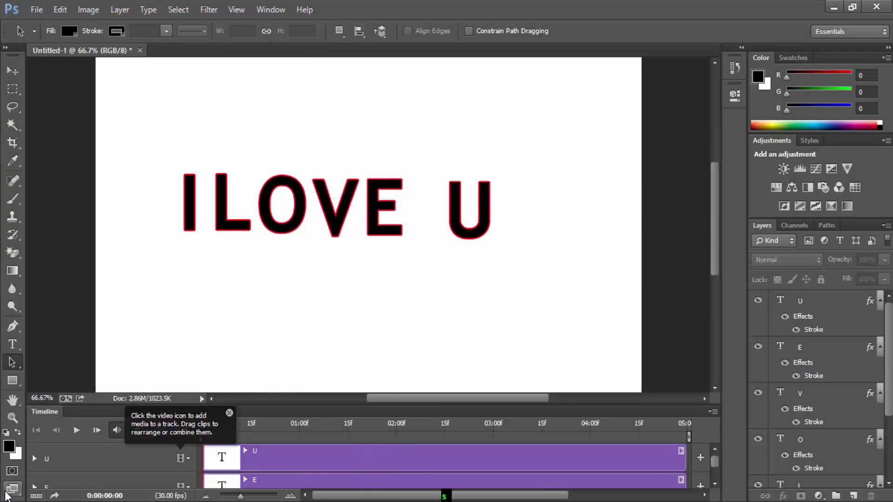
click(36, 496)
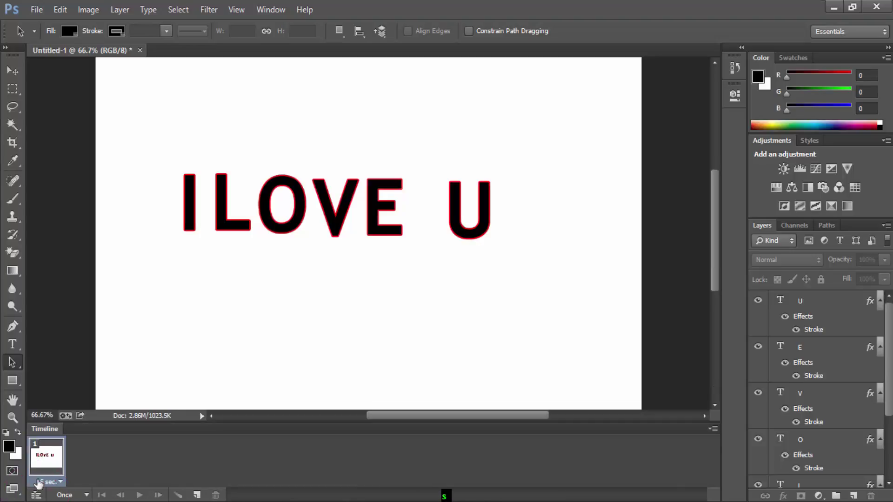
Step: Duplicate frames until the timeline holds seven 5-second frames, then select frame 1
click(196, 495)
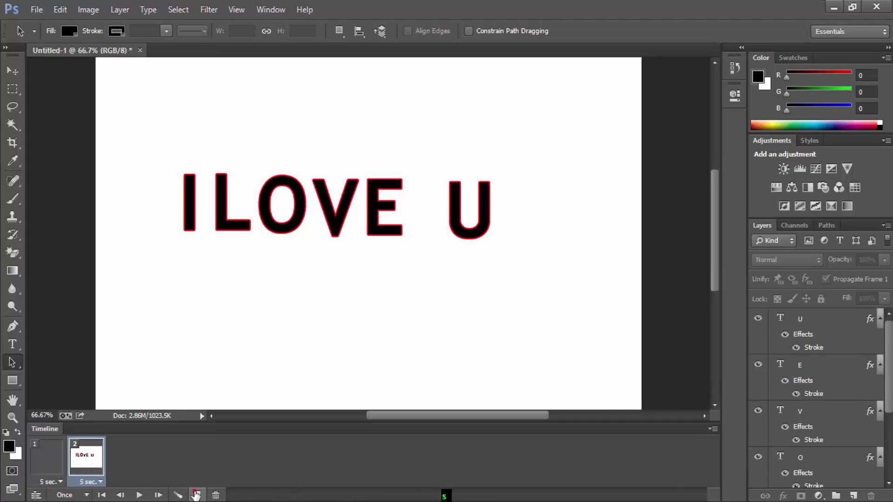
click(195, 495)
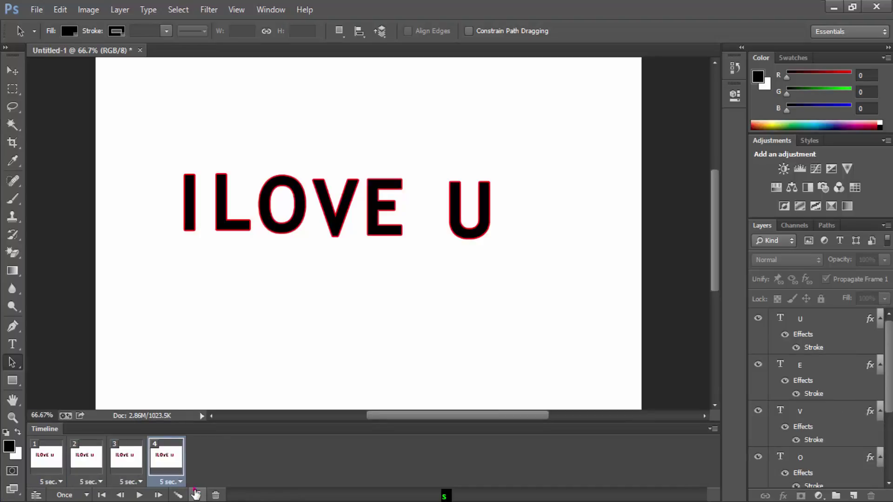
click(196, 495)
click(196, 495)
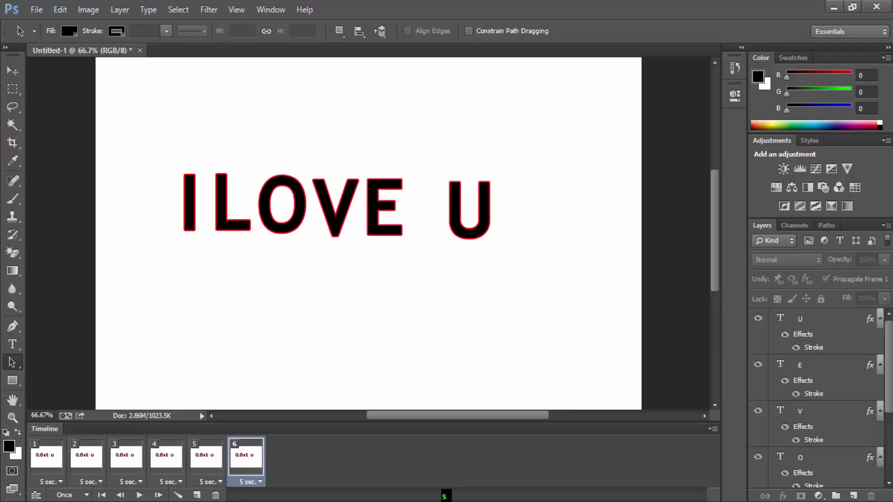
click(196, 495)
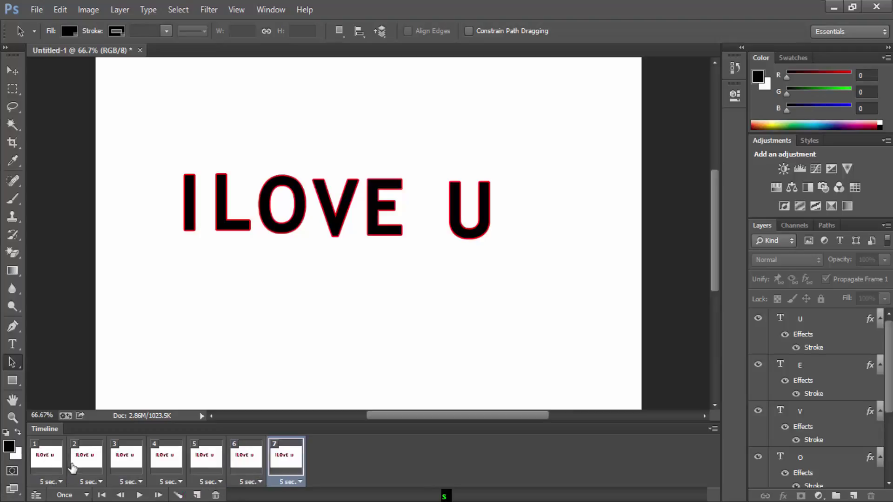
click(42, 473)
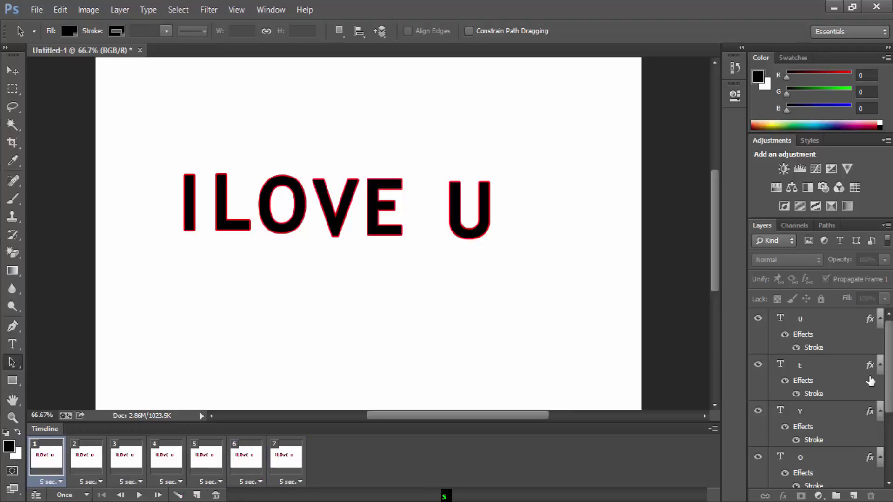
drag(758, 321, 758, 433)
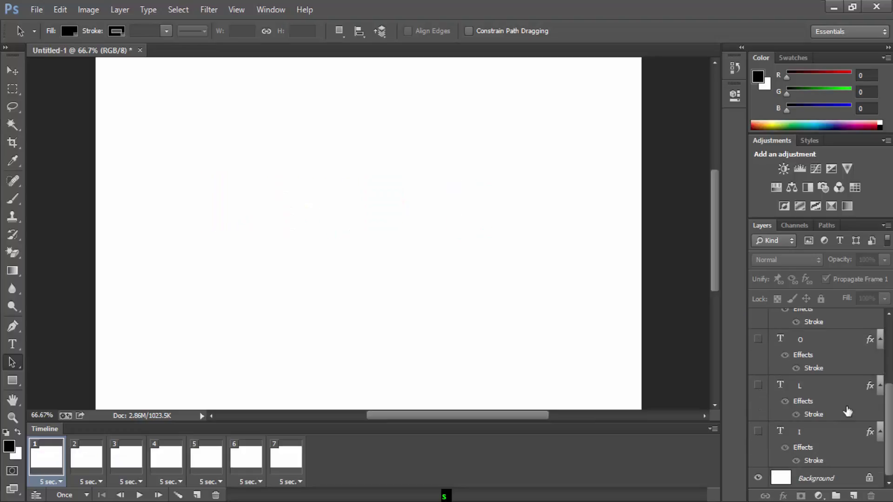
Step: Make frame 2 show I, frame 3 show IL, and frame 4 show ILO
click(757, 433)
click(757, 432)
click(99, 463)
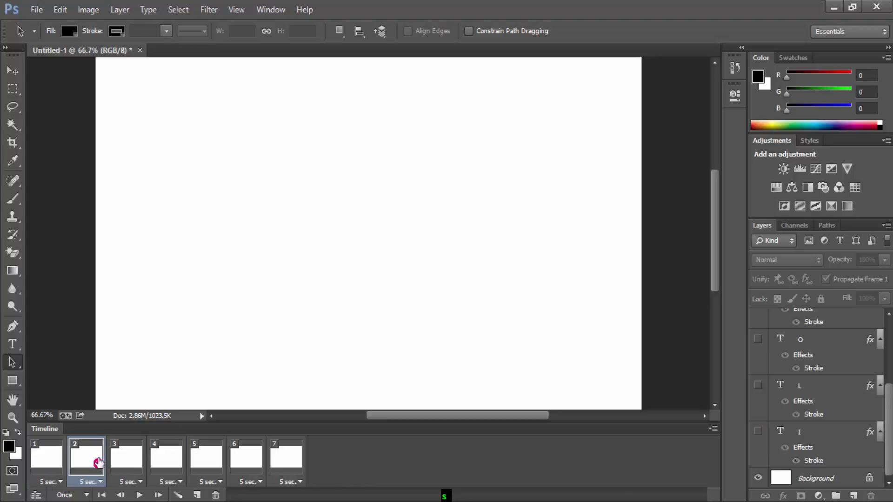
click(758, 433)
click(116, 461)
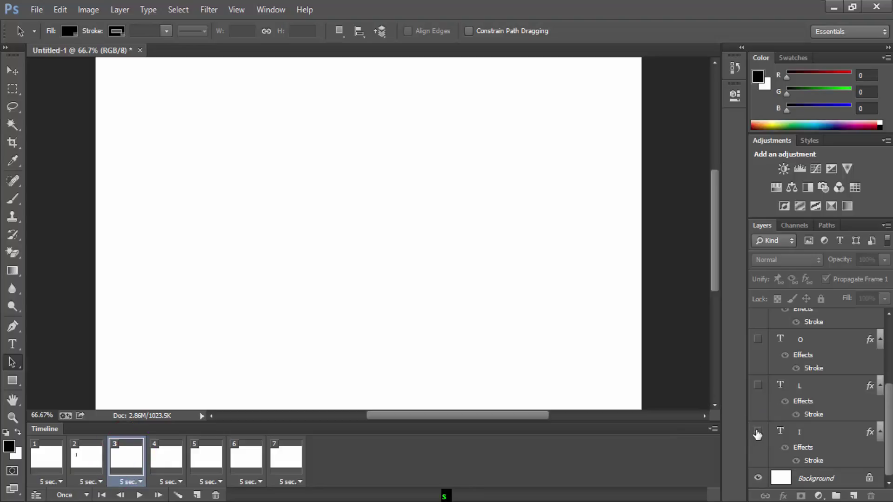
click(757, 433)
click(758, 385)
click(177, 465)
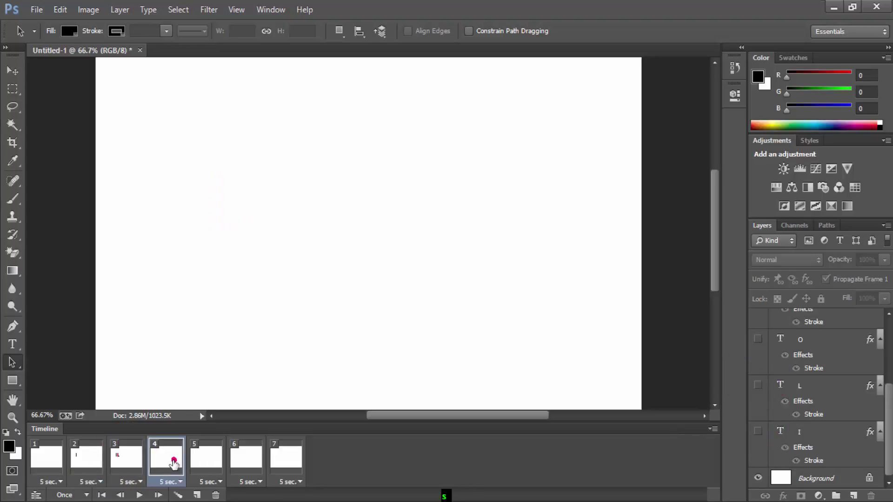
click(758, 433)
click(758, 386)
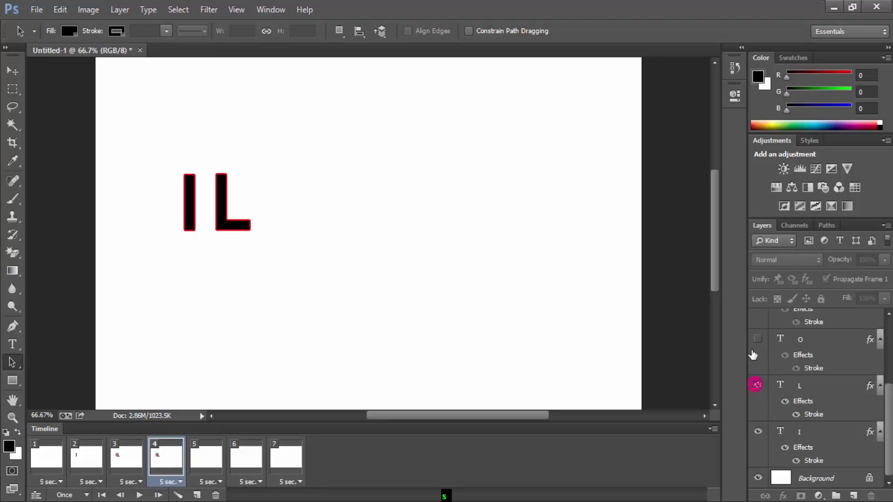
click(758, 339)
click(204, 460)
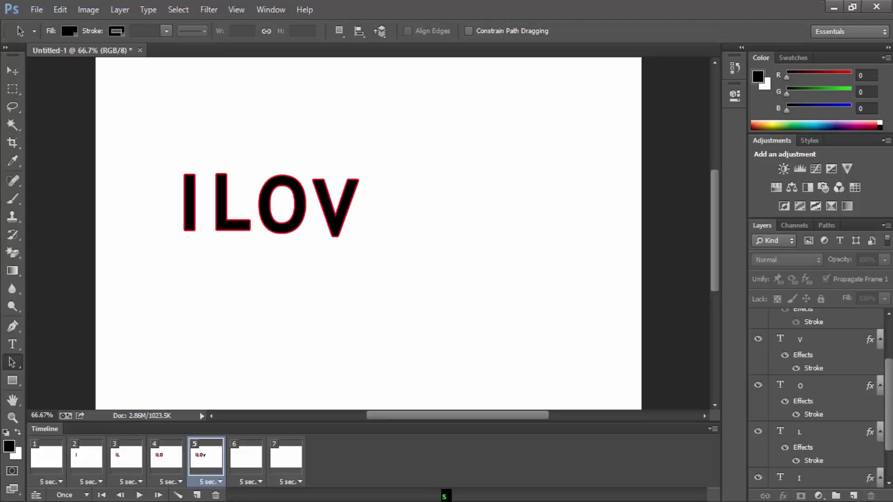
Step: Make frame 6 show the letters I, L, O, V and E
click(246, 458)
scroll(758, 473, down, 1)
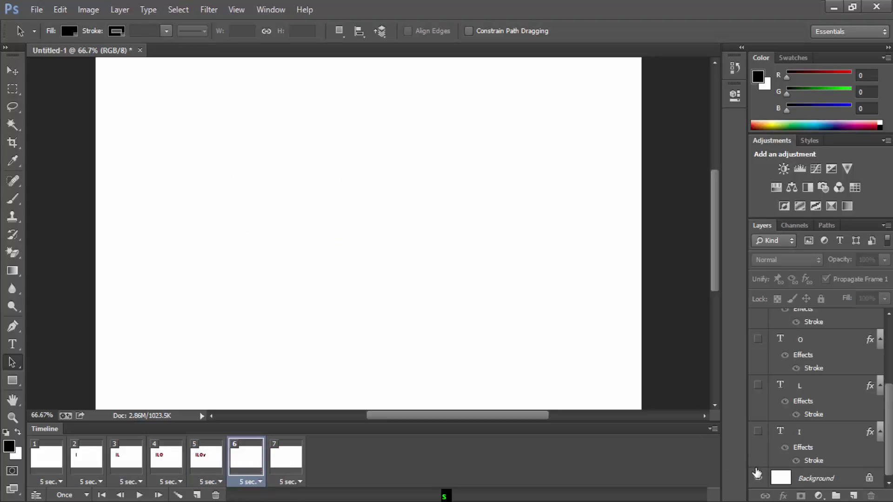
click(757, 432)
click(758, 386)
click(758, 339)
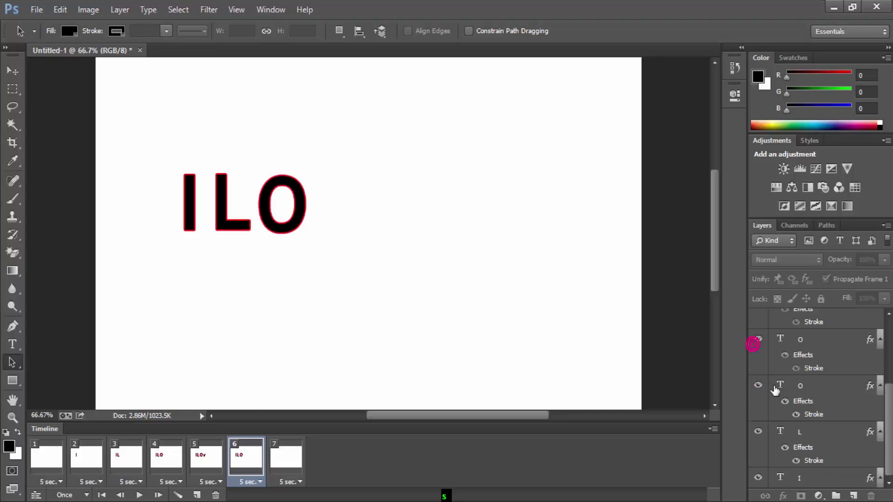
scroll(763, 363, up, 1)
click(758, 341)
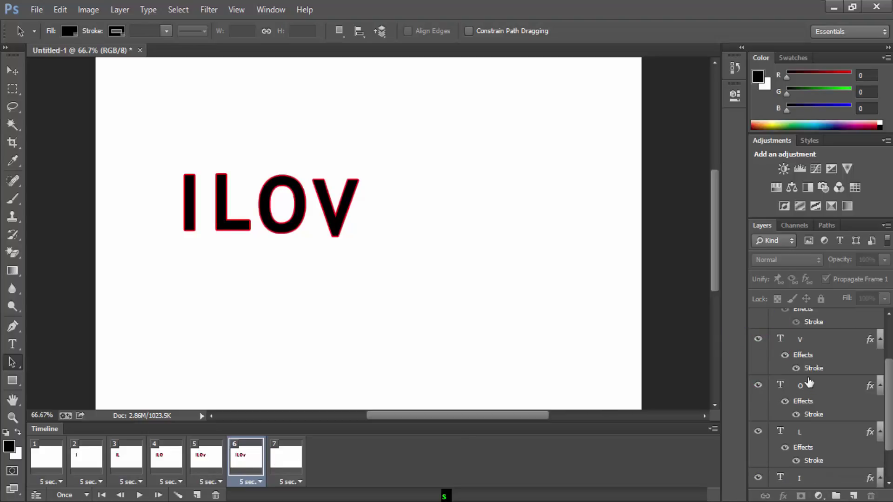
scroll(791, 378, up, 2)
click(758, 366)
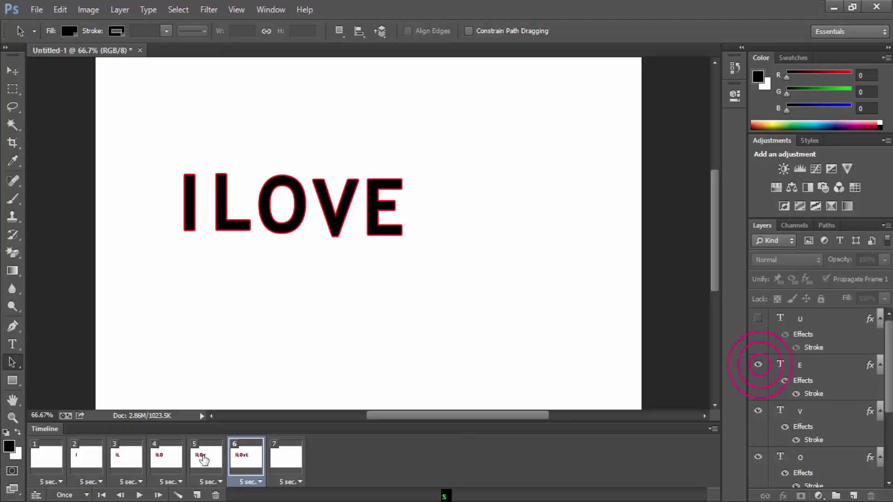
Step: Make frame 7 show every letter so it reads ILOVE U
click(280, 455)
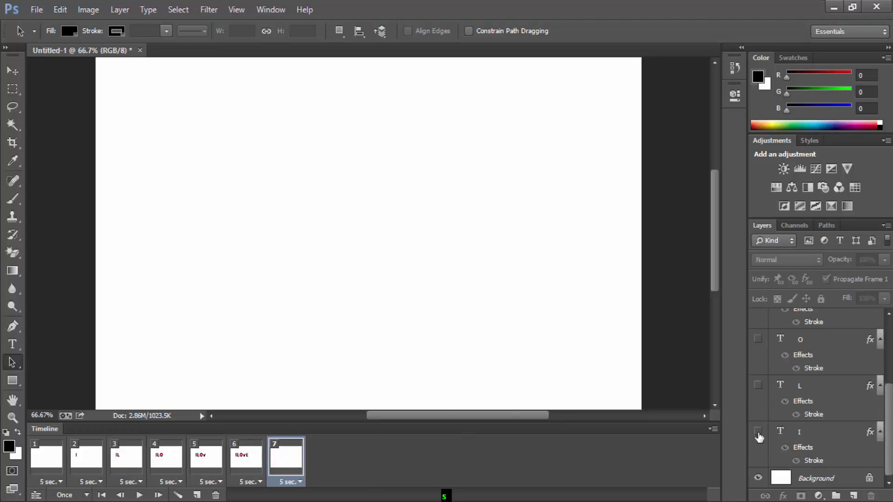
click(759, 340)
scroll(767, 388, up, 3)
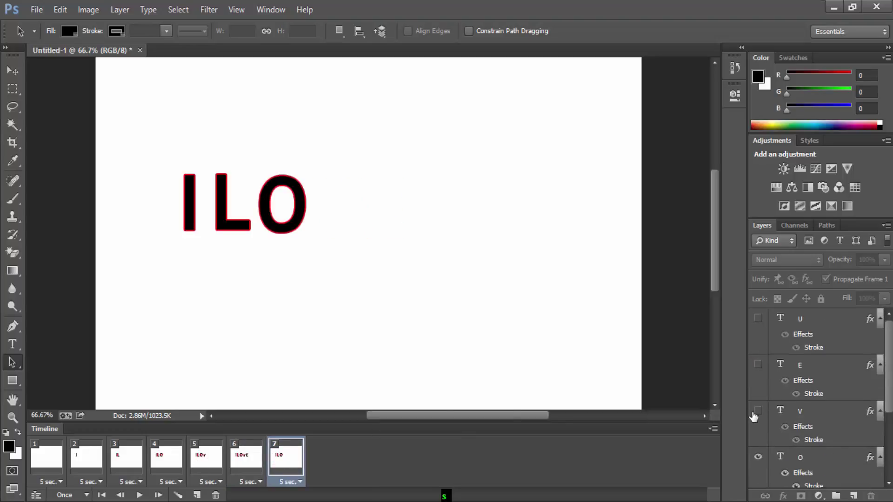
drag(758, 318, 764, 355)
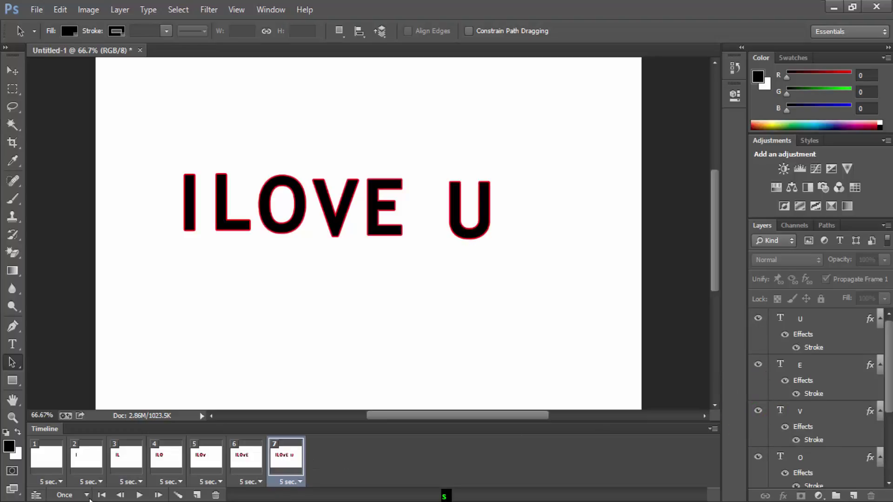
Step: Set frames 1 through 4 to a 0.2-second delay
click(51, 484)
click(60, 349)
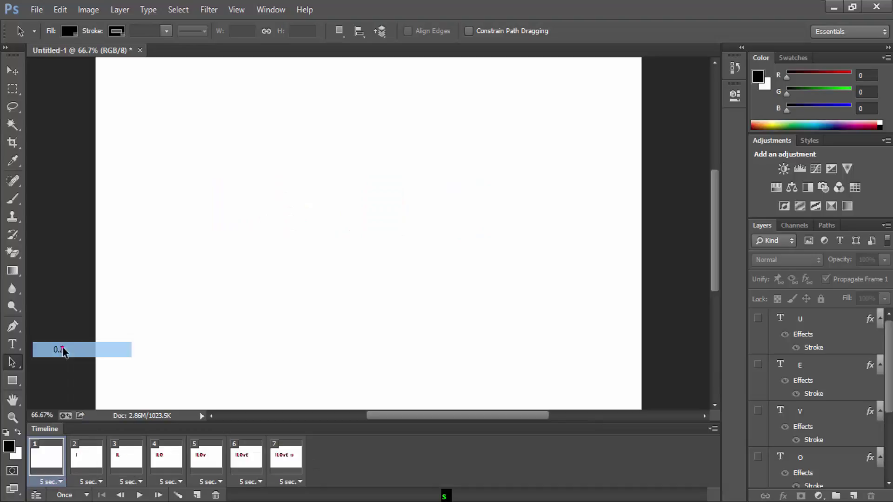
click(100, 482)
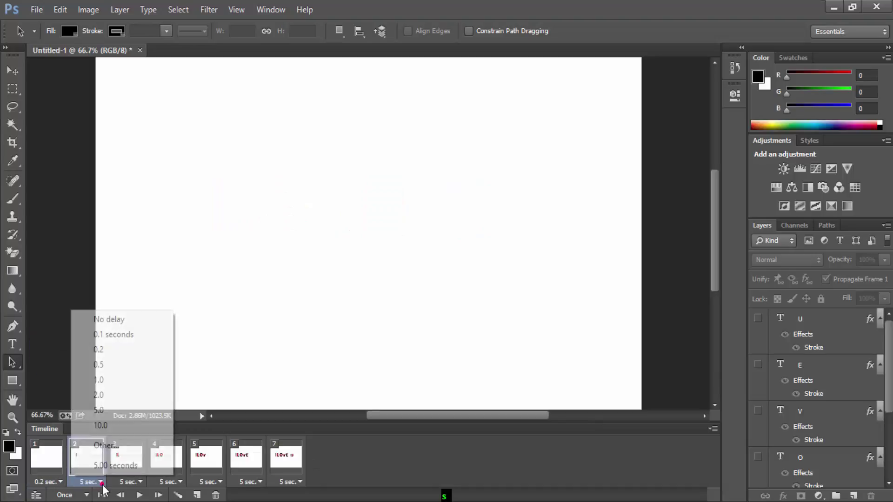
click(124, 350)
click(132, 483)
click(158, 350)
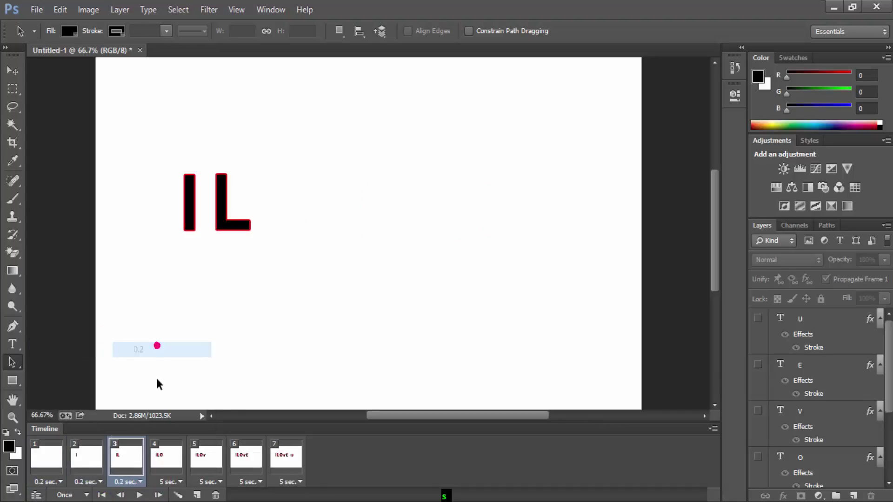
click(172, 482)
click(215, 343)
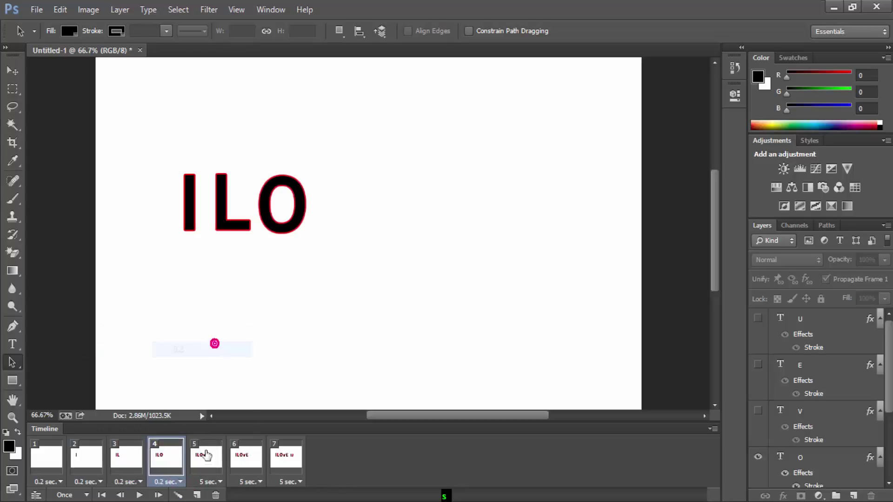
Step: Set frames 5 through 7 to a 0.2-second delay
click(221, 483)
click(233, 349)
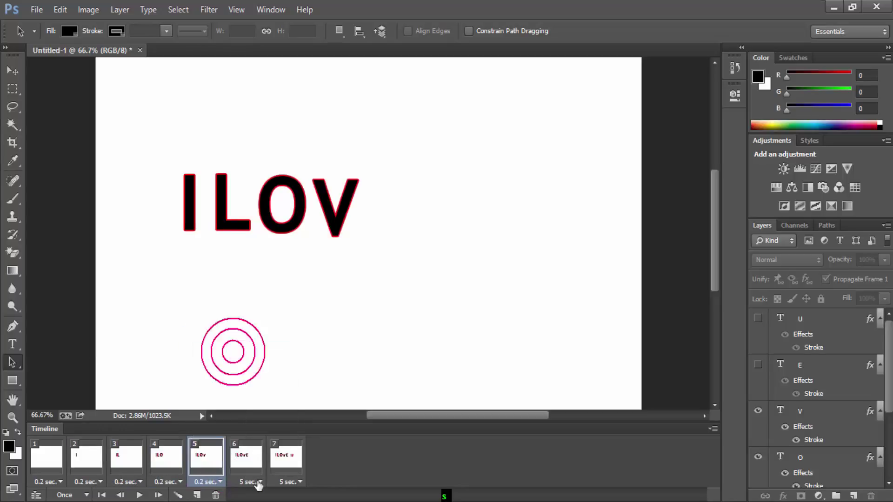
click(260, 483)
click(271, 349)
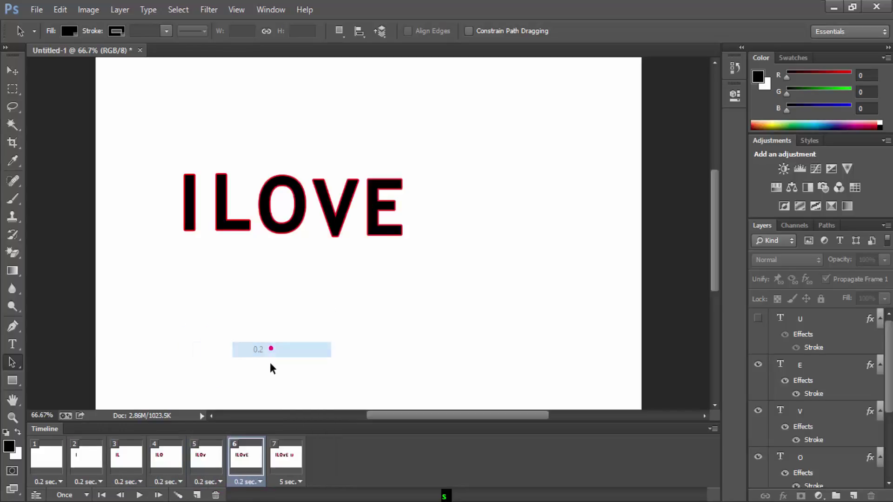
click(293, 484)
click(306, 350)
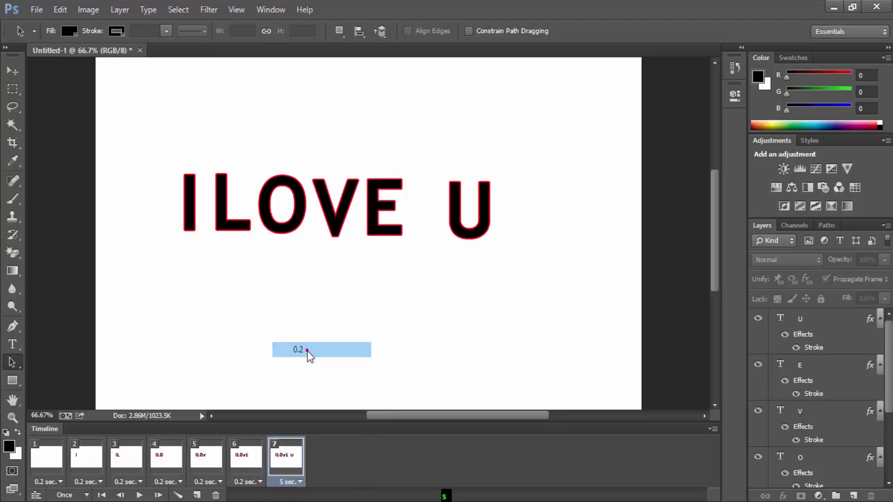
click(74, 495)
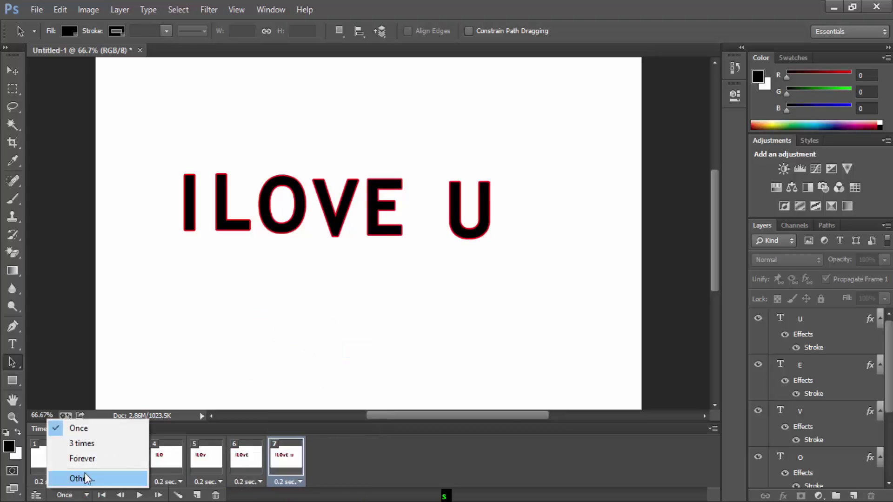
Step: Set looping to Forever and play the animation to preview it
click(91, 459)
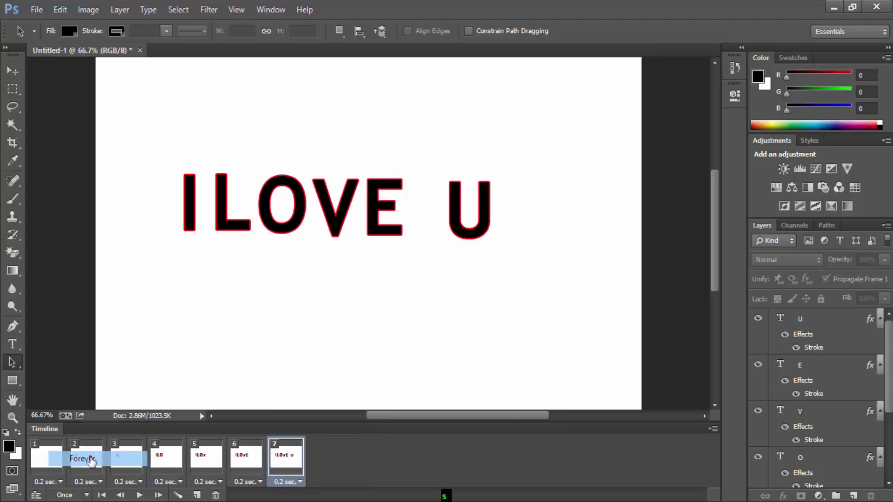
click(139, 496)
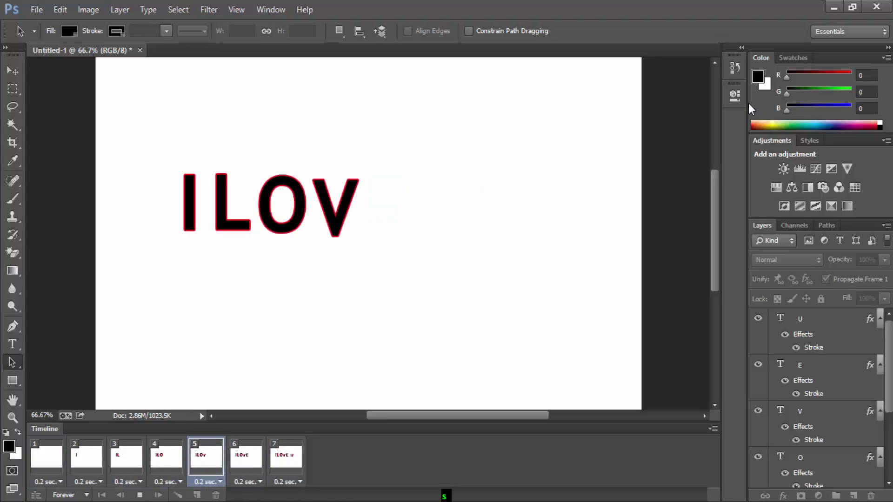
Step: Export the animation via Save for Web as a looping GIF, Untitled-1, on the Desktop
click(35, 8)
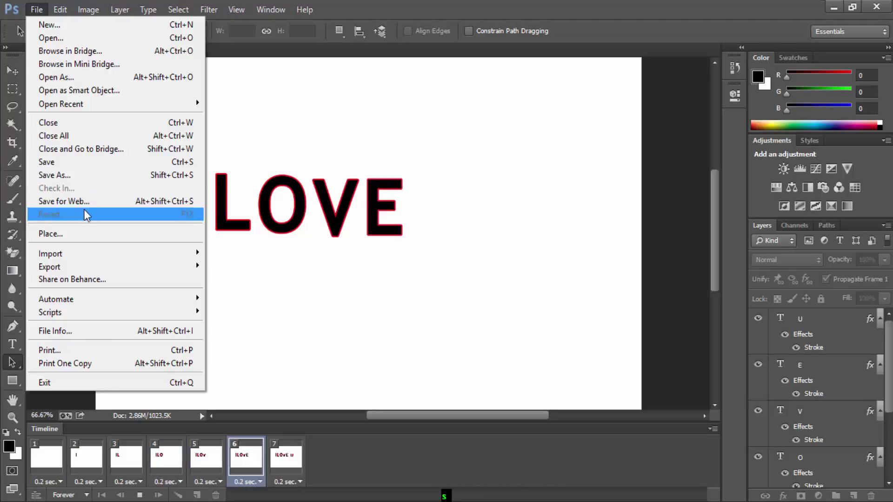
click(83, 202)
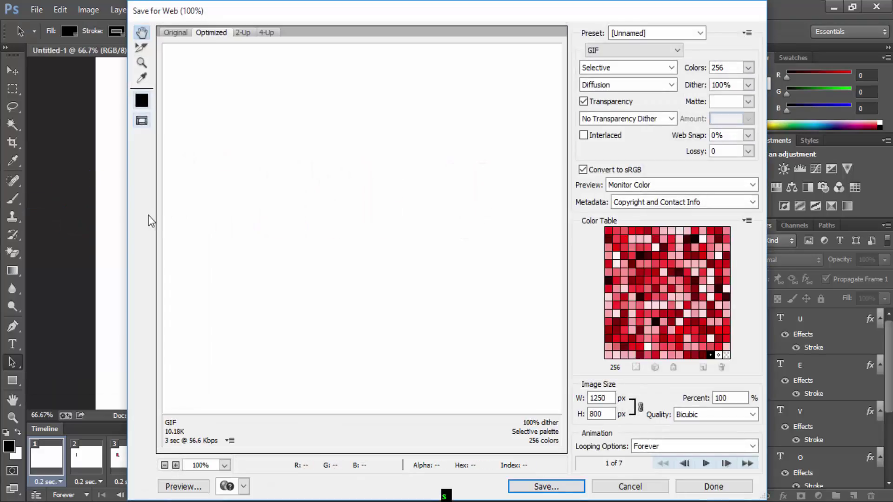
click(180, 33)
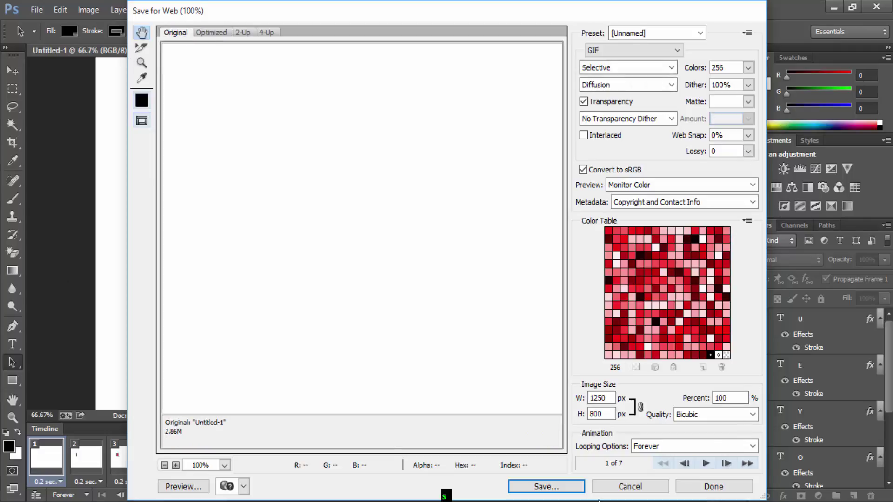
click(561, 488)
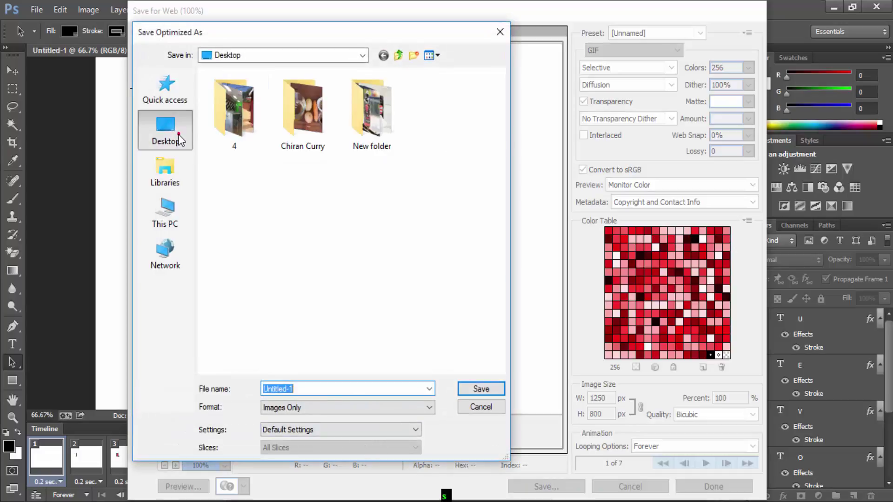
click(173, 131)
click(473, 390)
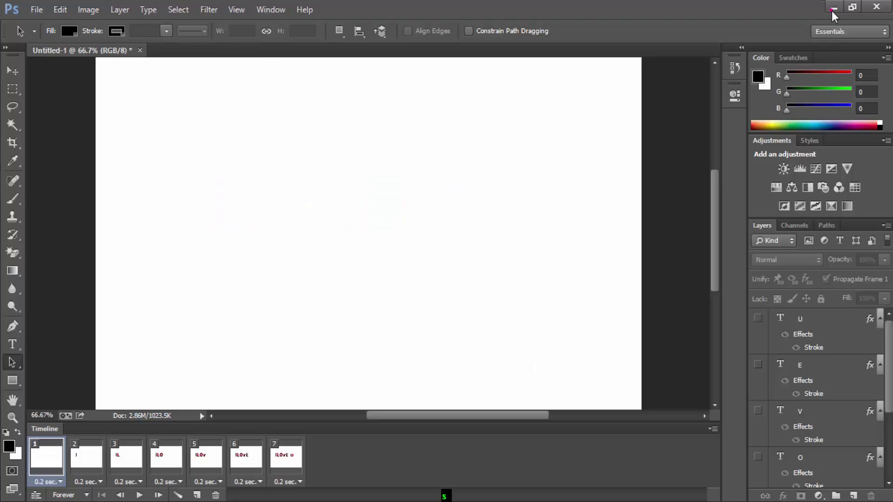
Step: Minimize Photoshop and open Untitled-1.gif from the desktop in Photos
click(832, 13)
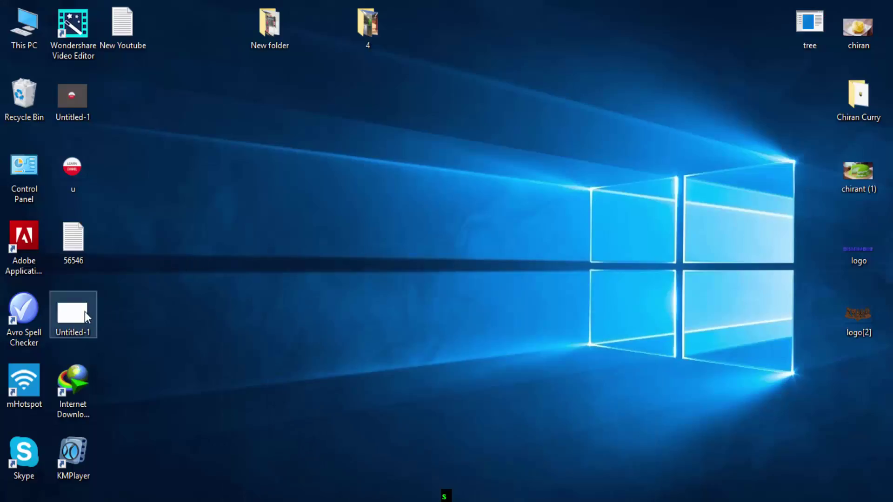
double_click(74, 314)
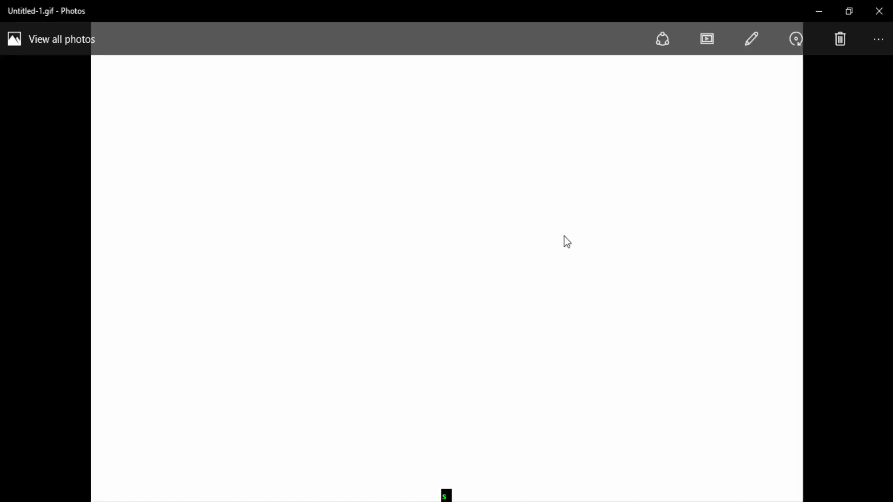